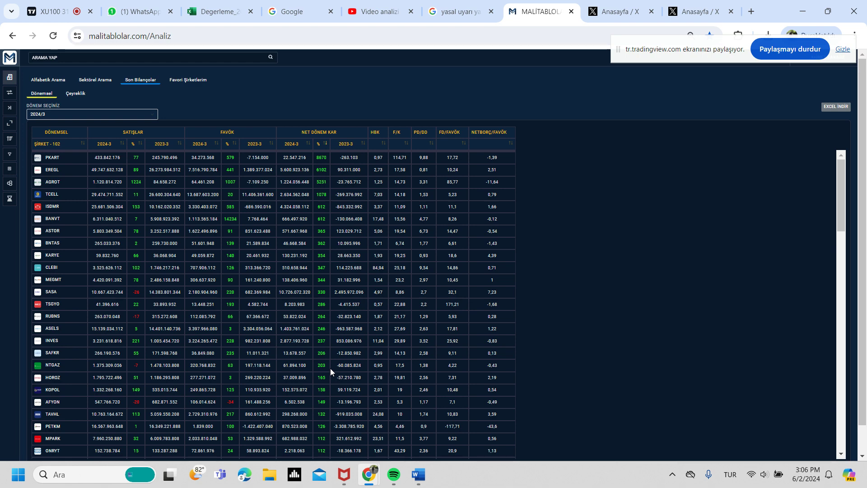
# Open the Aracı Kurum Beklentileri page and sort its companies by % Potansiyel from highest to lowest.
pyautogui.scroll(-1, 330, 370)
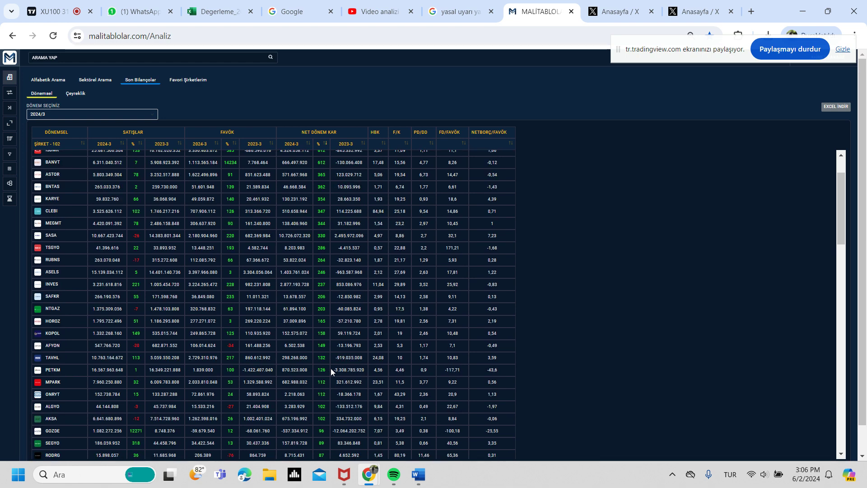
pyautogui.scroll(-1, 332, 367)
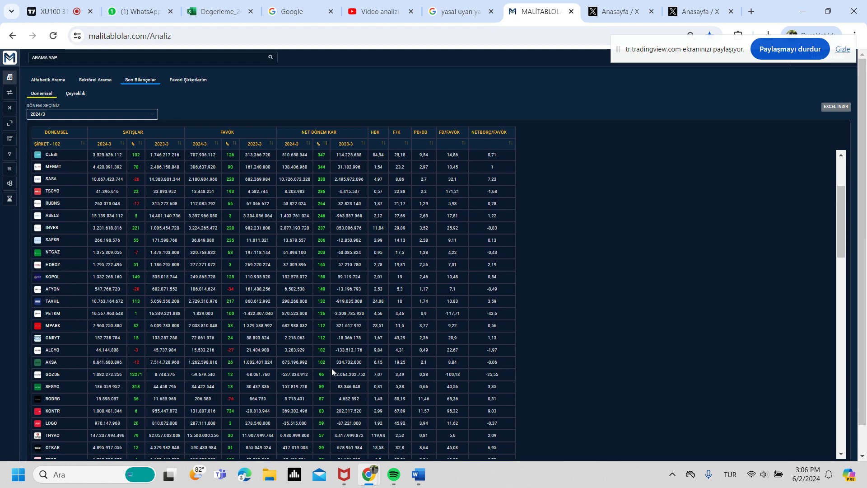
pyautogui.scroll(-1, 331, 368)
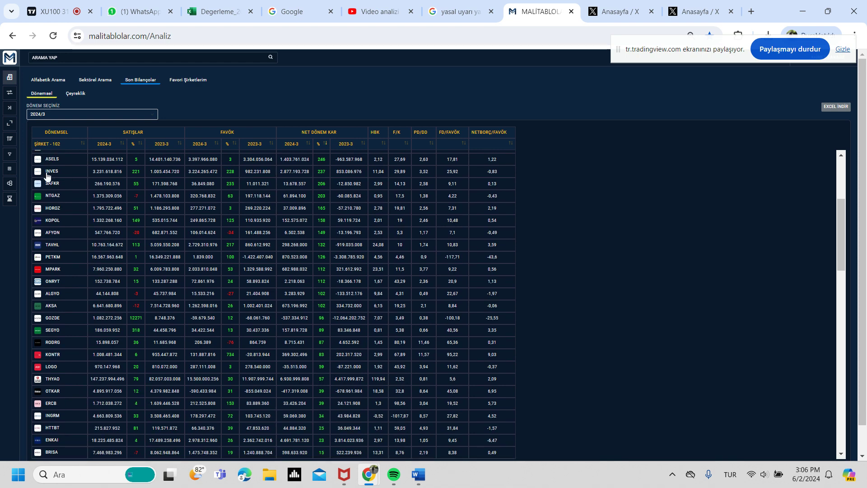
pyautogui.moveTo(18, 183)
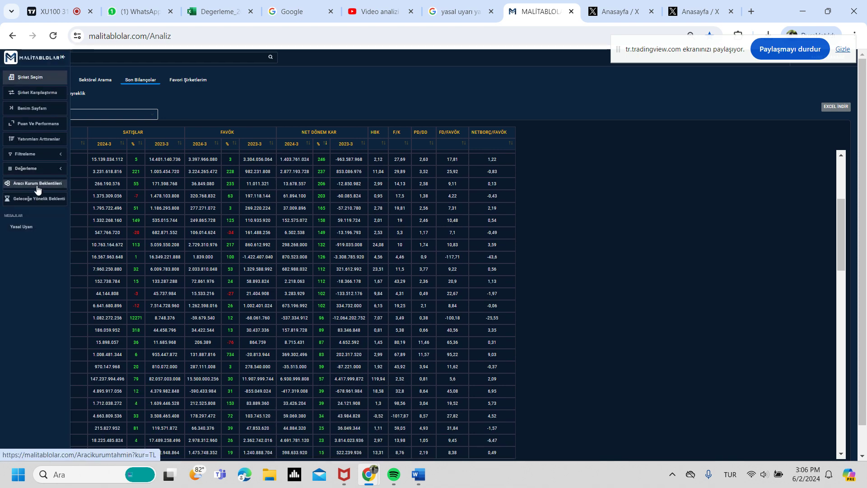
pyautogui.click(38, 190)
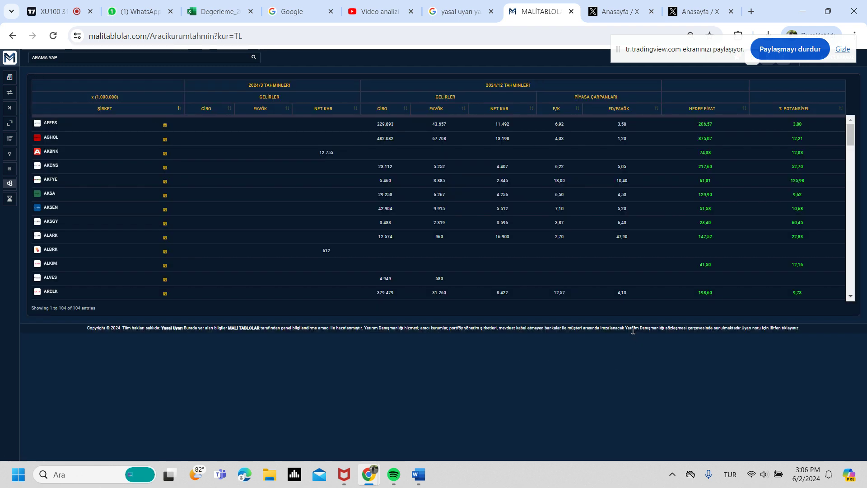
pyautogui.click(803, 111)
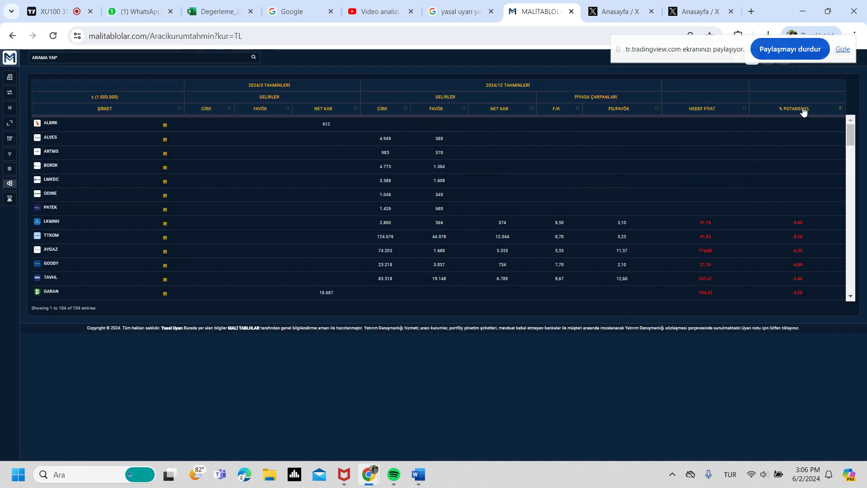
pyautogui.click(803, 111)
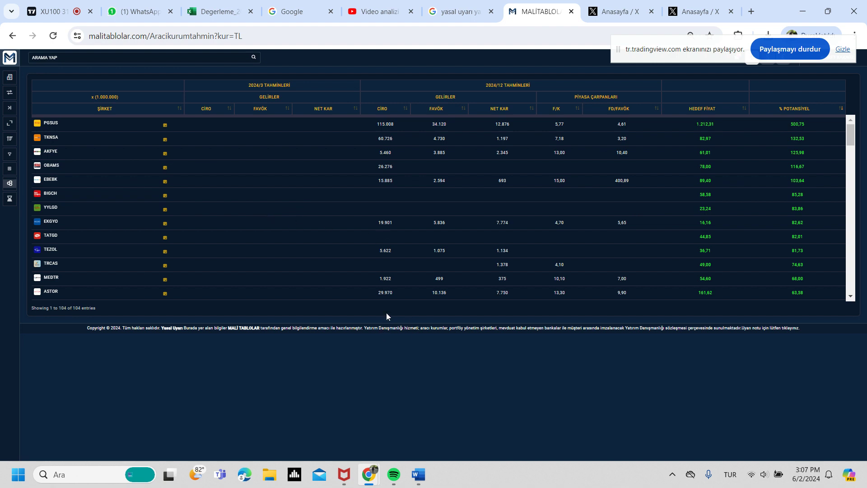
# Examine the target prices and potential percentages of the companies with the highest potential in the brokerage forecast table.
pyautogui.scroll(-1, 386, 286)
pyautogui.scroll(1, 387, 286)
pyautogui.click(851, 296)
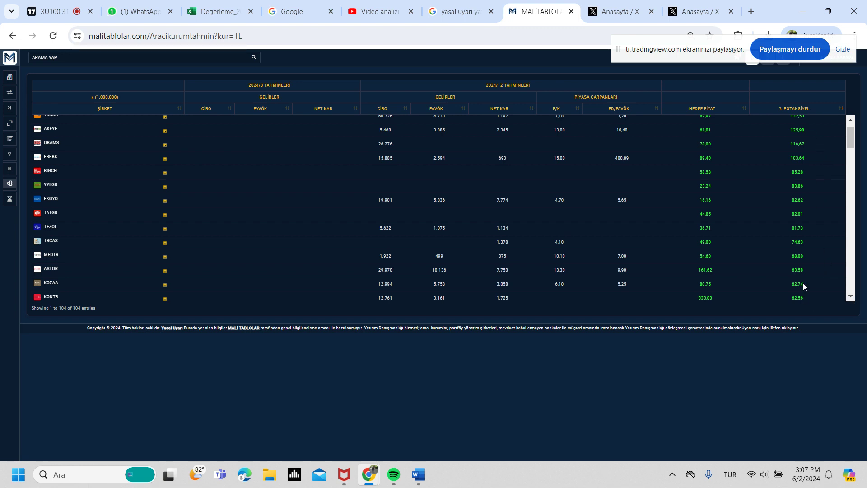
pyautogui.click(852, 297)
pyautogui.click(851, 297)
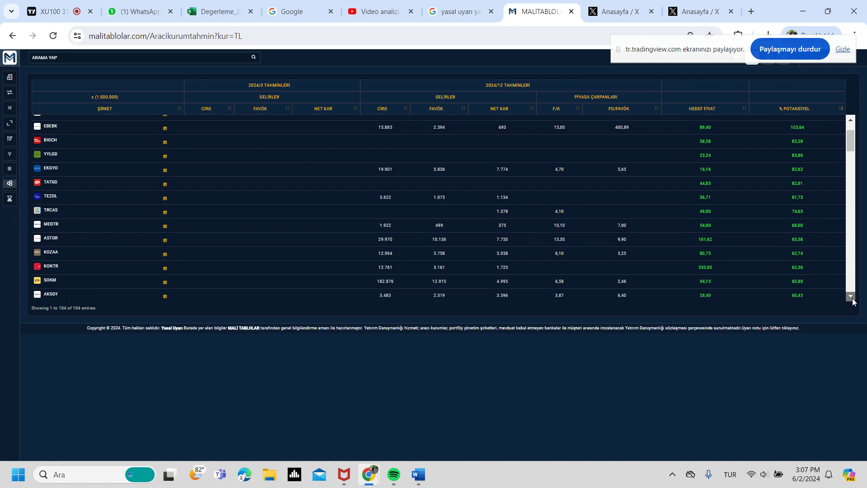
pyautogui.click(852, 297)
pyautogui.click(852, 297)
pyautogui.click(852, 298)
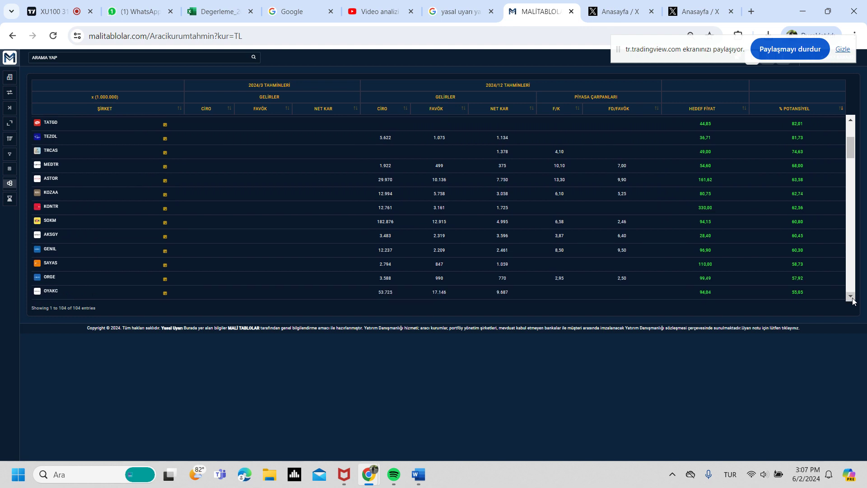
pyautogui.scroll(-2, 51, 271)
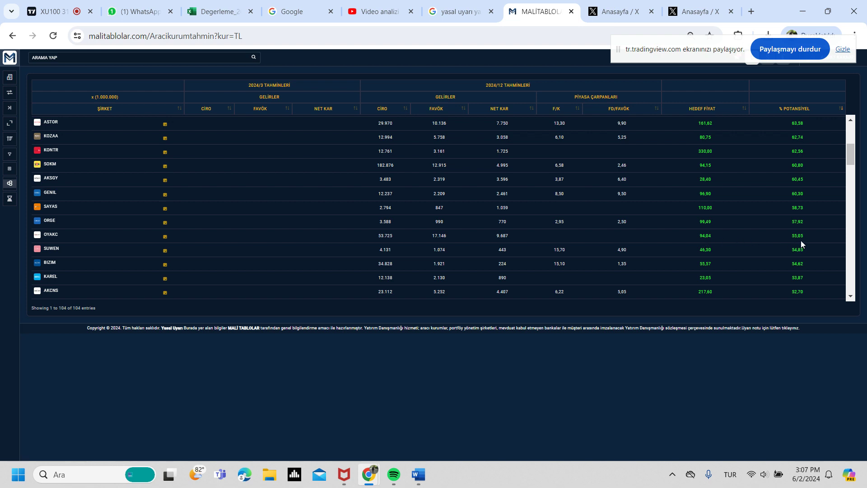
pyautogui.scroll(-2, 802, 243)
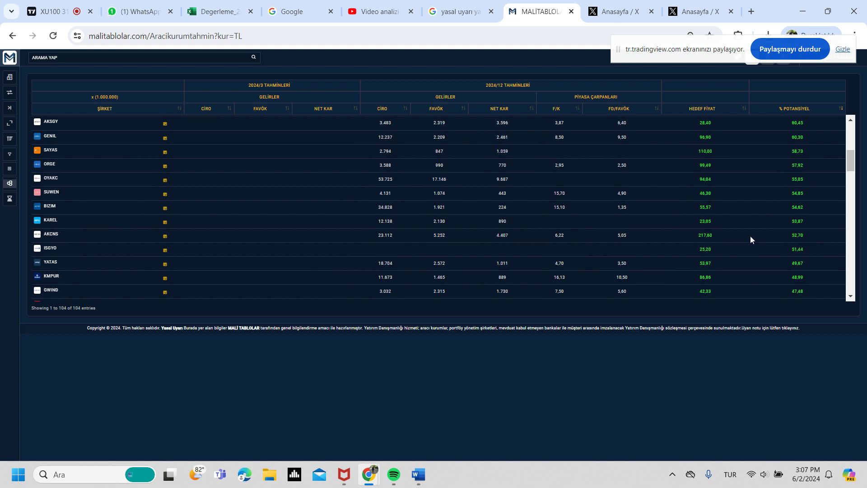
pyautogui.scroll(-2, 798, 233)
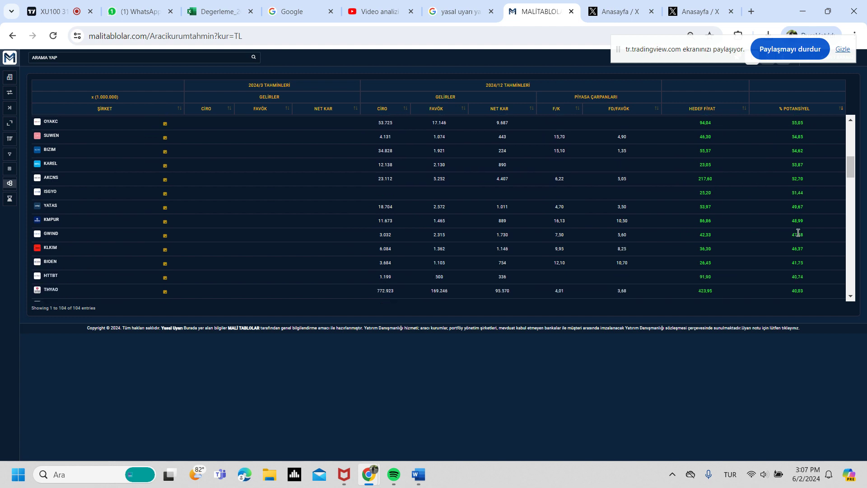
pyautogui.scroll(6, 190, 248)
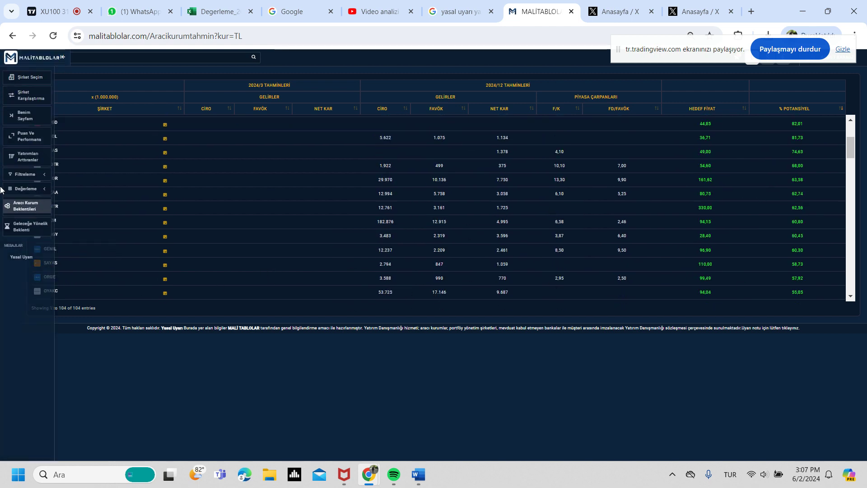
# Open the Şirket Filtrelemeler page and load the first saved search.
pyautogui.click(31, 156)
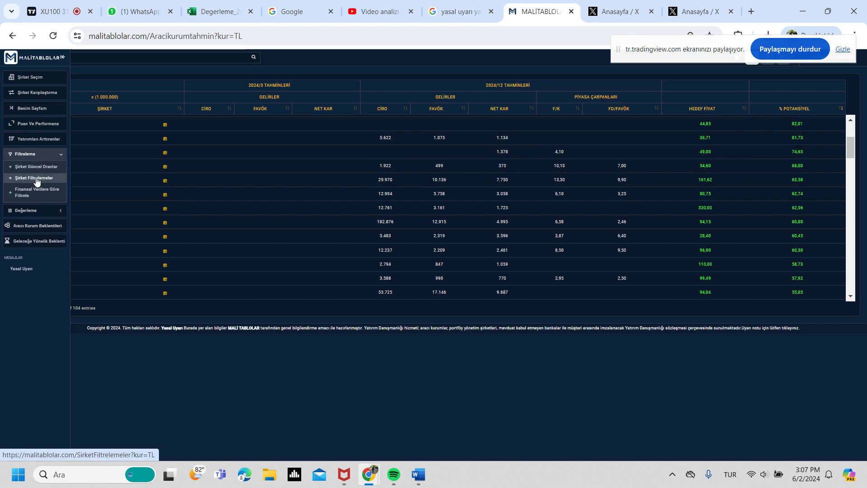
pyautogui.click(37, 178)
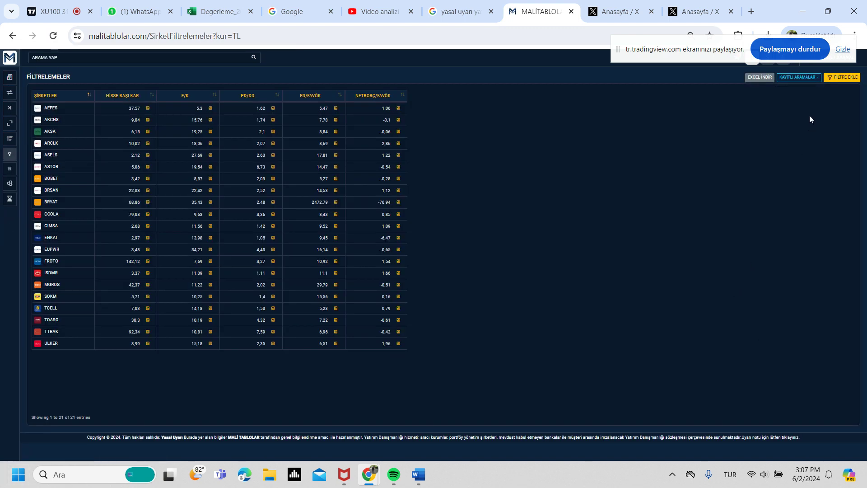
pyautogui.click(809, 80)
pyautogui.scroll(-3, 820, 138)
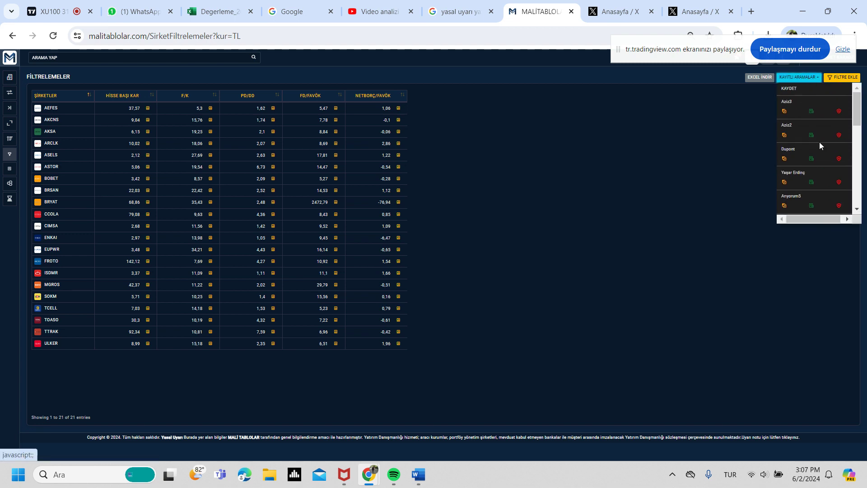
pyautogui.click(795, 102)
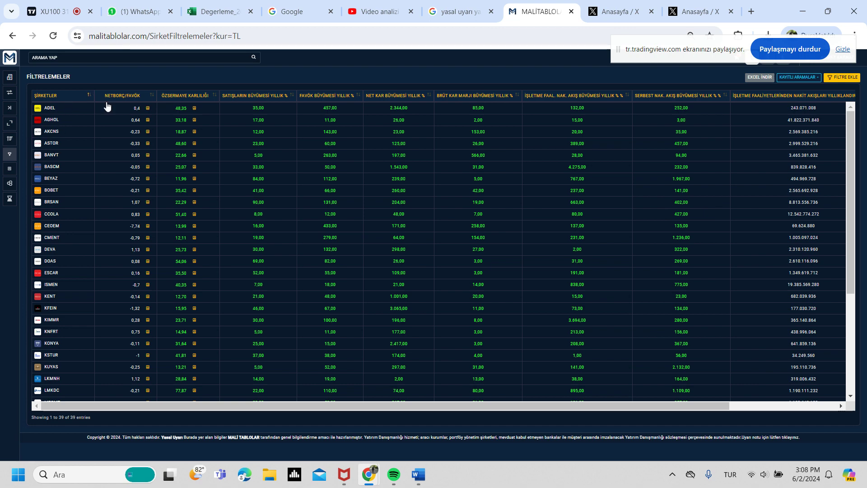
# Compare the filtered companies by sorting on Netborç/Favök ascending, Özsermaye Karlılığı descending and Satışların Büyümesi Yıllık % descending in turn.
pyautogui.click(130, 96)
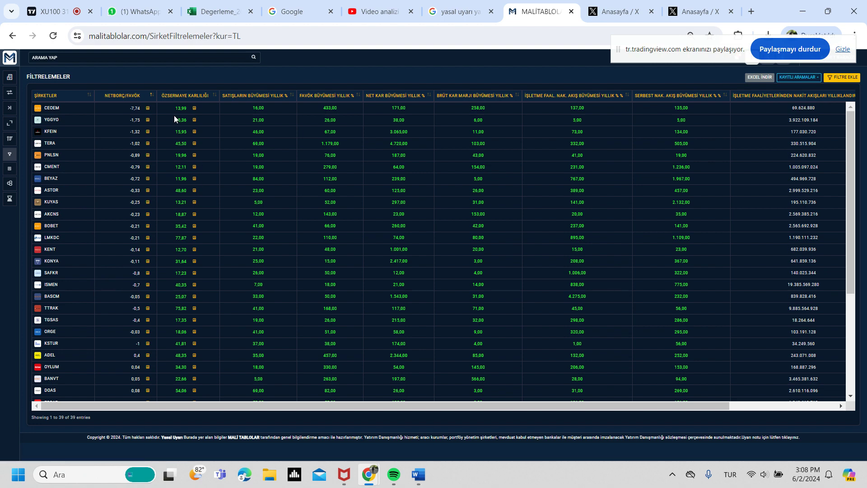
pyautogui.click(192, 96)
pyautogui.click(192, 95)
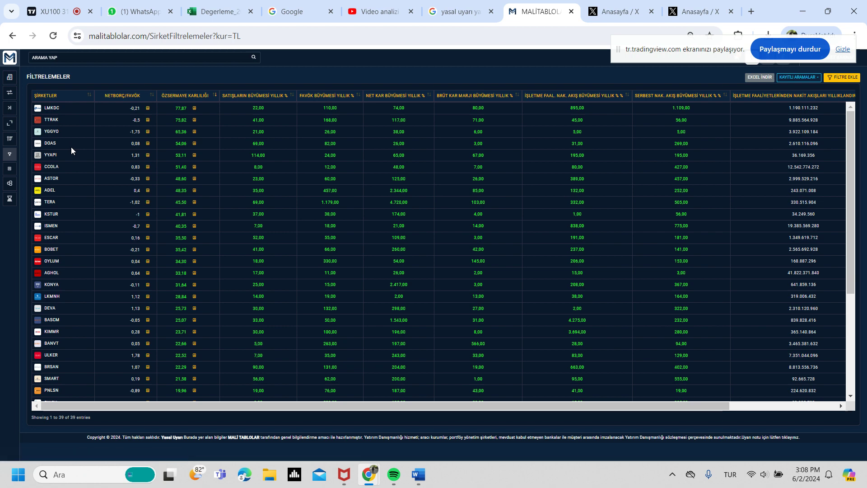
pyautogui.click(265, 97)
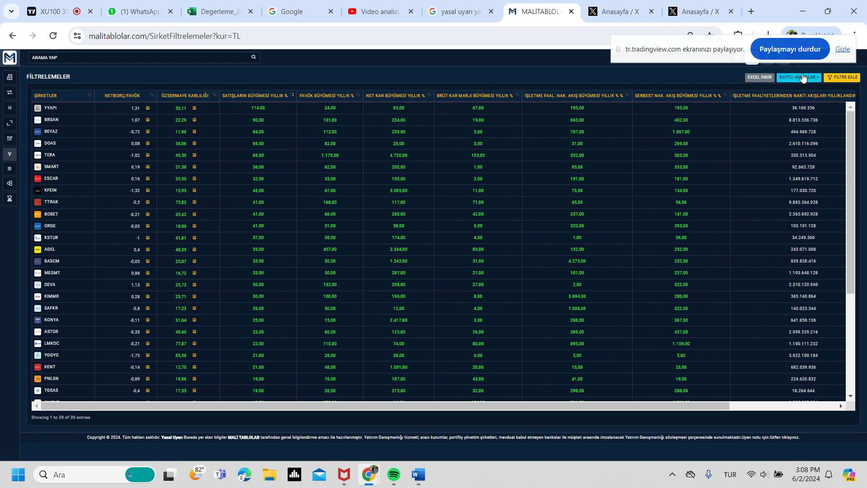
# List the filter results for period 2024/3 and sort them by Netborç/Favök in ascending order.
pyautogui.click(838, 80)
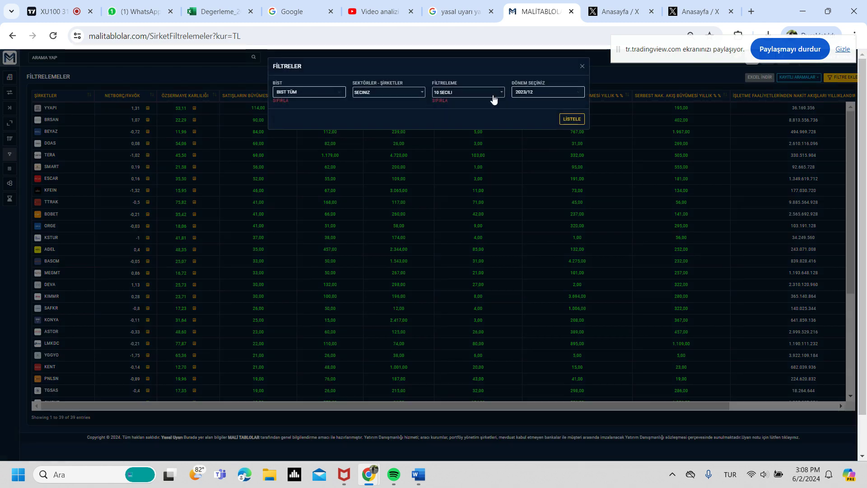
pyautogui.click(535, 93)
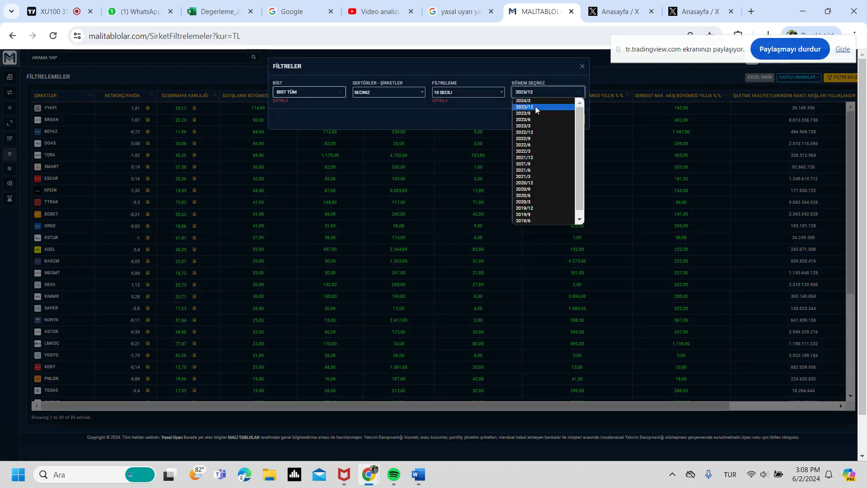
pyautogui.click(537, 99)
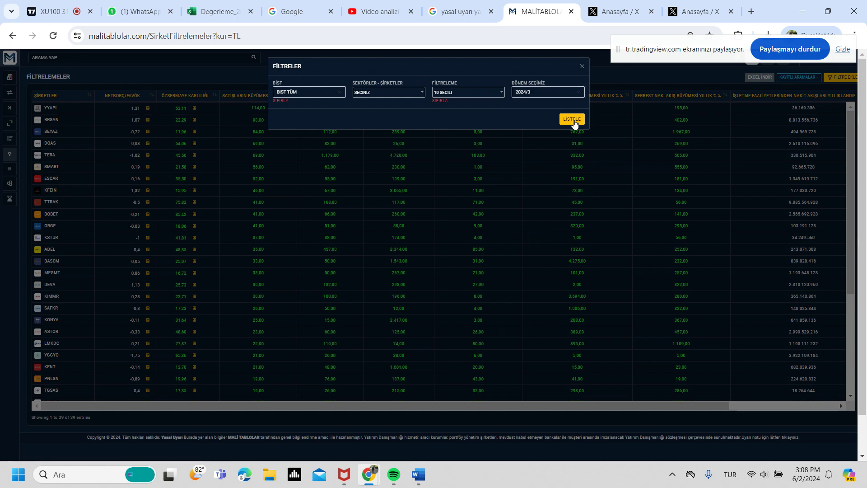
pyautogui.click(572, 121)
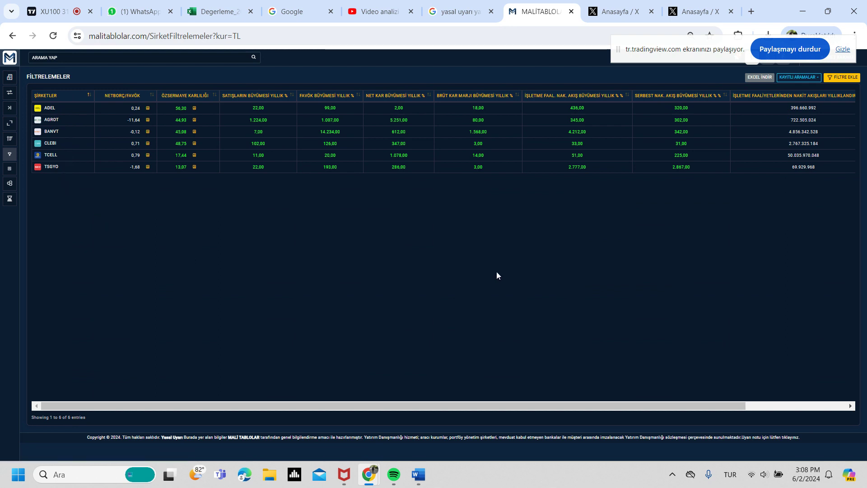
pyautogui.click(134, 96)
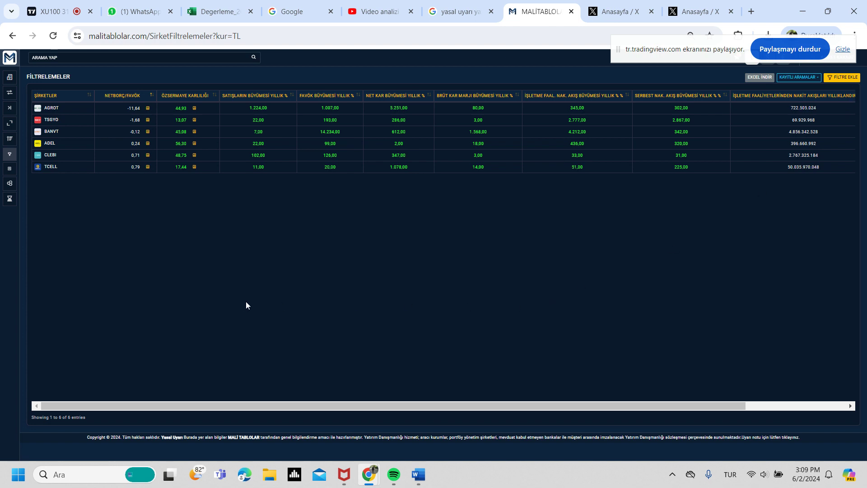
# Open AGROT's summary analysis and examine its balance sheet, net debt, income statement, quarterly charts and cash flow.
pyautogui.click(52, 110)
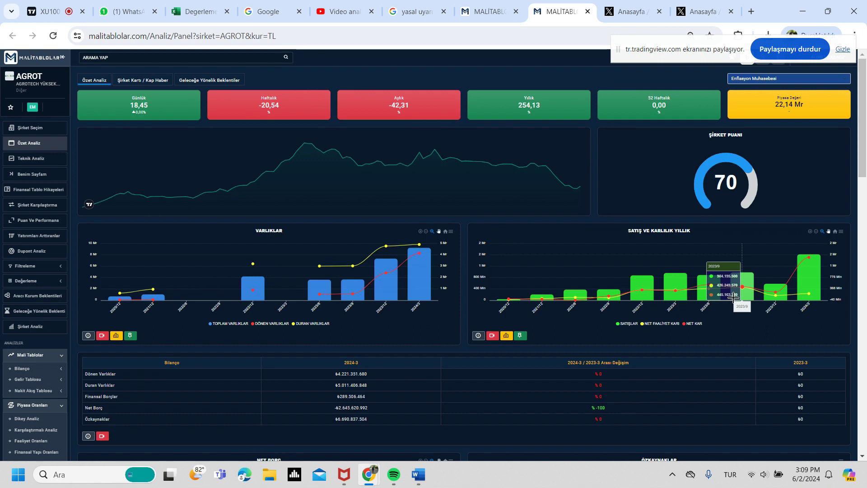
pyautogui.scroll(-1, 786, 253)
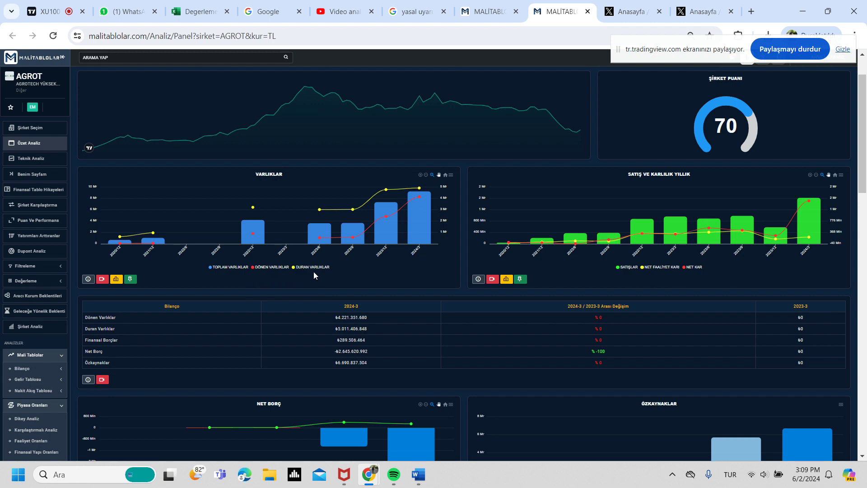
pyautogui.scroll(-1, 313, 272)
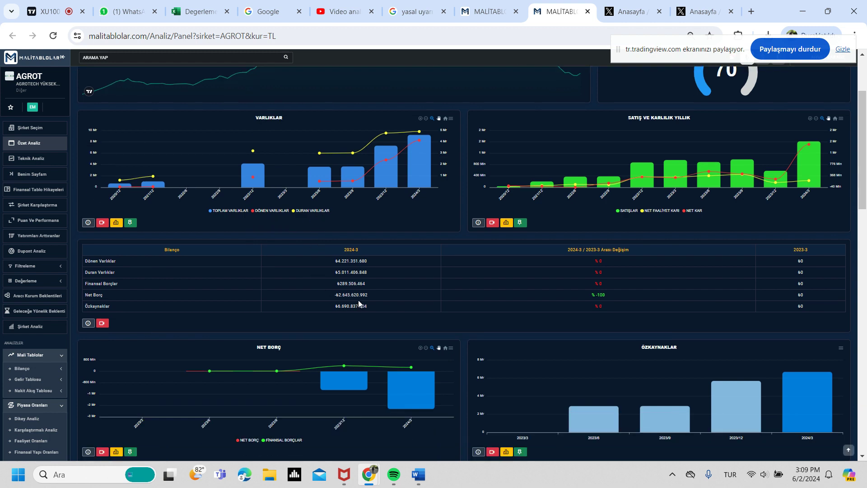
pyautogui.scroll(-1, 361, 299)
pyautogui.scroll(-1, 623, 250)
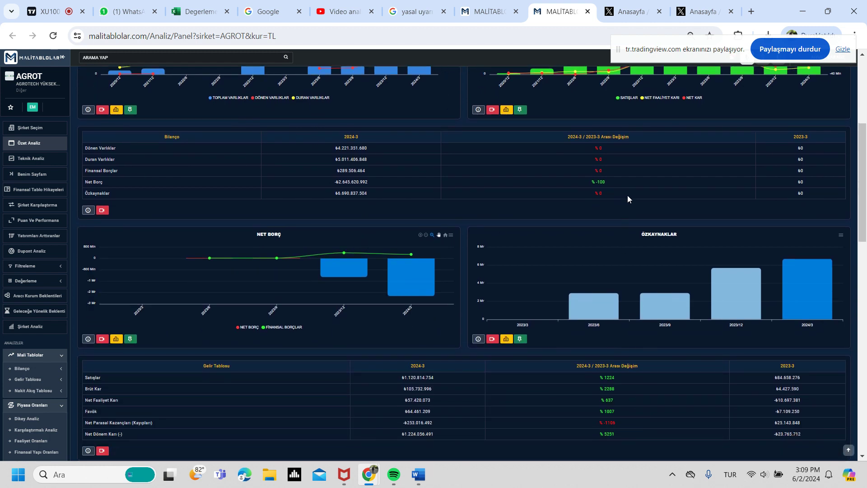
pyautogui.scroll(-1, 627, 195)
pyautogui.scroll(-1, 682, 366)
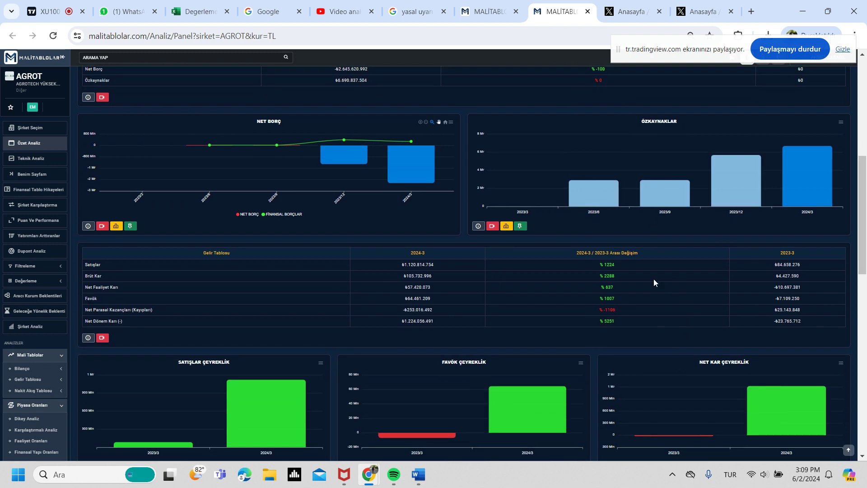
pyautogui.scroll(-1, 672, 330)
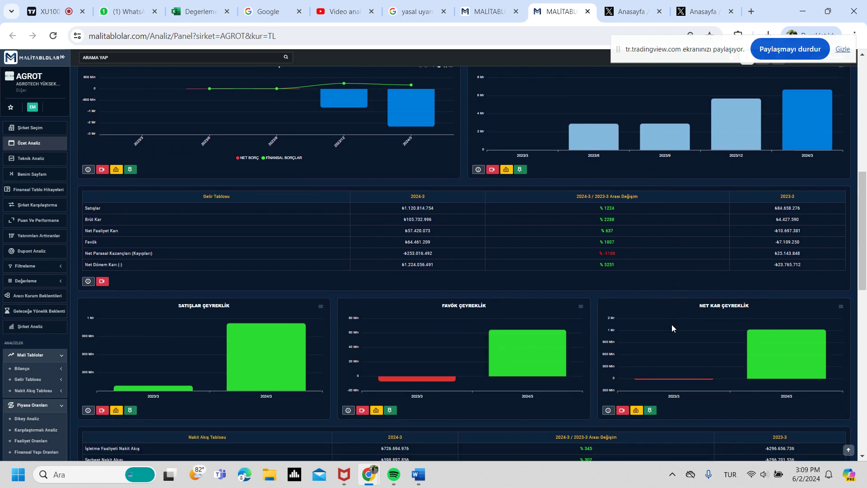
pyautogui.scroll(-1, 672, 326)
pyautogui.scroll(-2, 671, 323)
pyautogui.scroll(10, 510, 334)
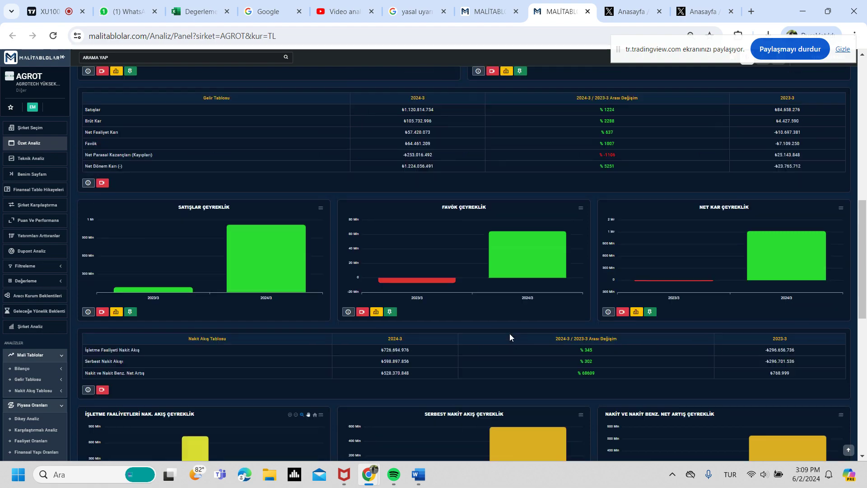
# Switch to TradingView and load the chart of AGROT (Agrotech Teknoloji, BIST).
pyautogui.click(52, 12)
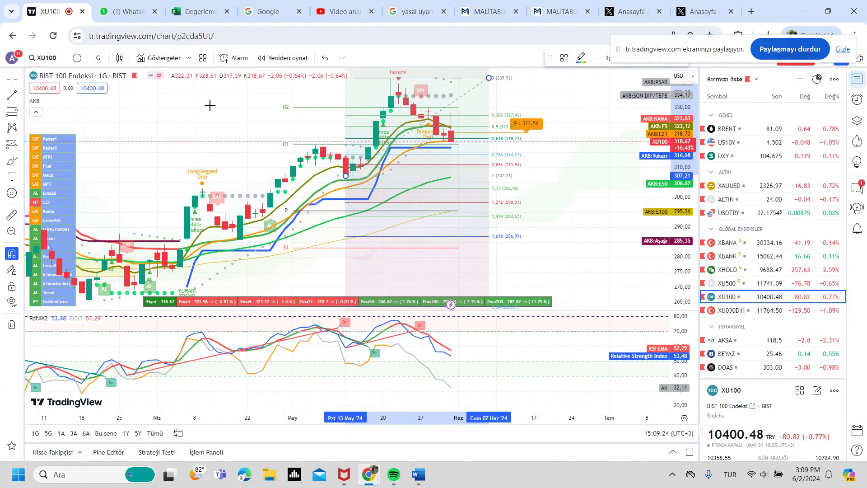
pyautogui.click(63, 59)
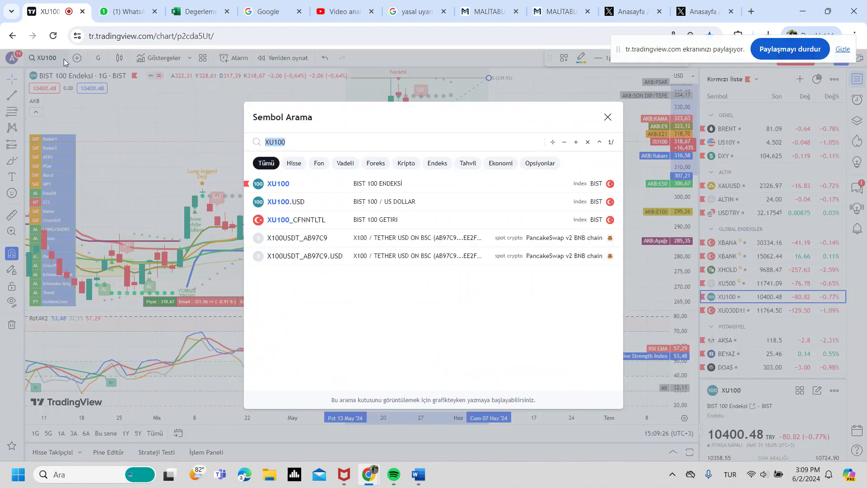
pyautogui.write('AGR')
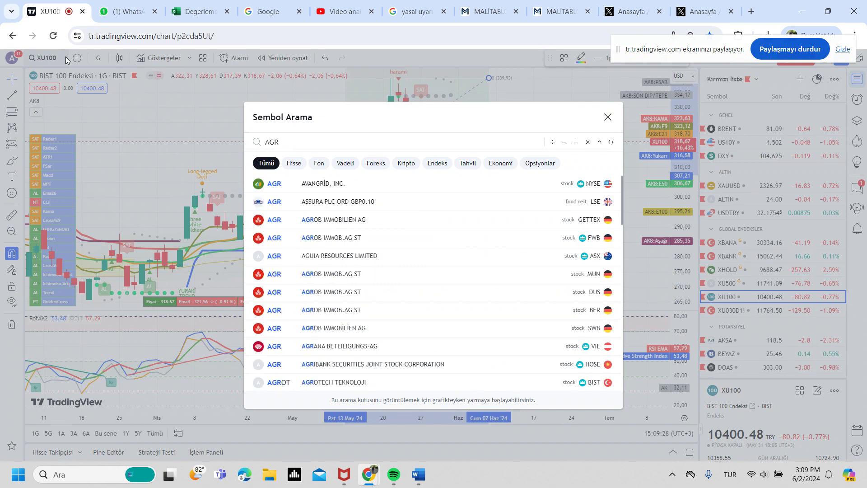
pyautogui.write('OT')
pyautogui.click(330, 183)
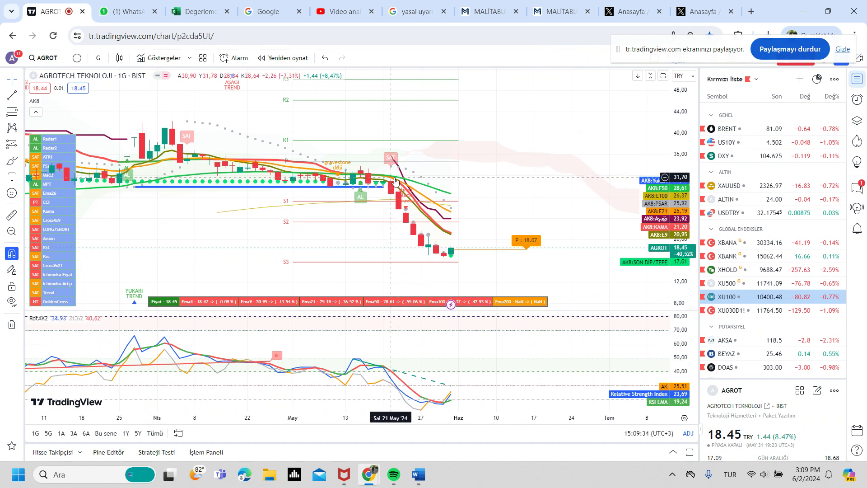
# Set the AGROT chart to the weekly interval and examine its price candles against the pivot levels.
pyautogui.click(99, 58)
pyautogui.click(120, 354)
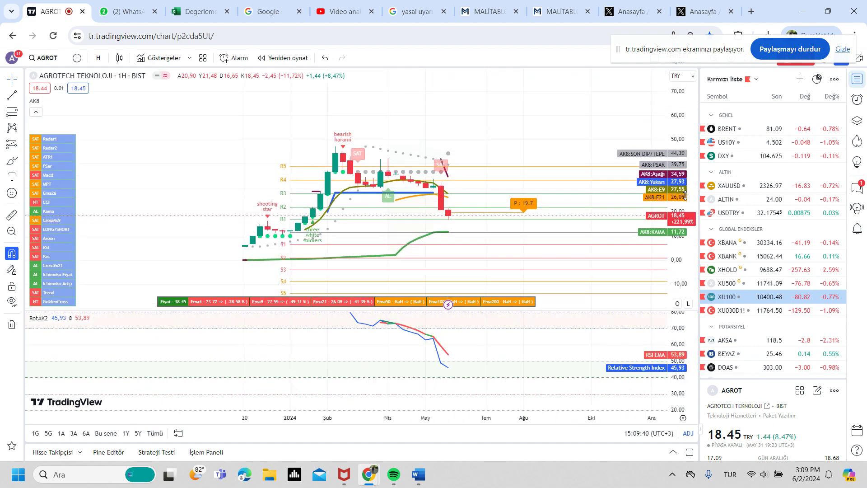
pyautogui.scroll(3, 337, 260)
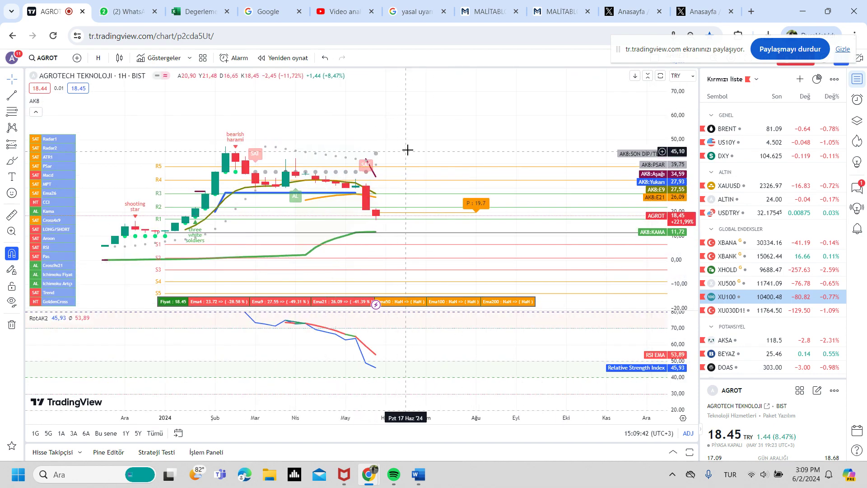
pyautogui.moveTo(408, 149); pyautogui.dragTo(479, 129)
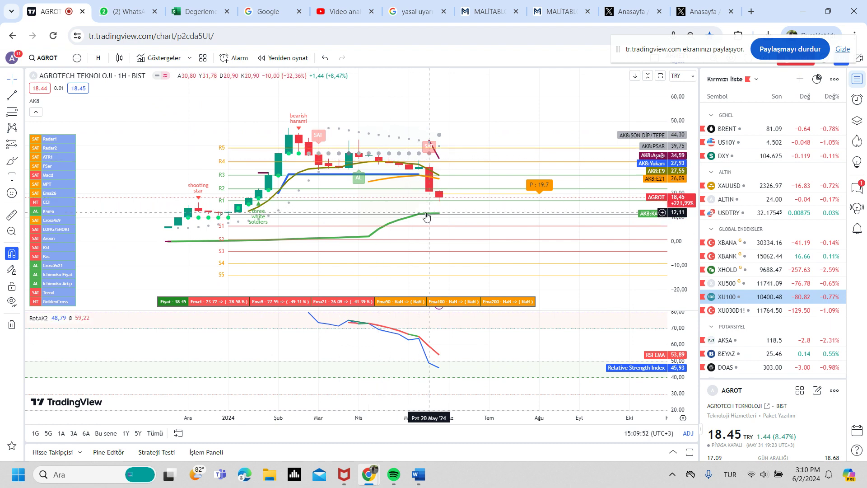
pyautogui.click(199, 11)
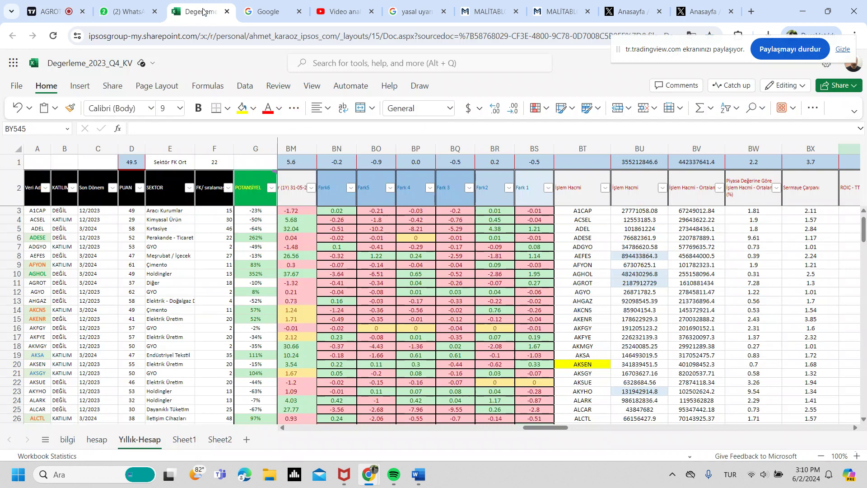
pyautogui.click(49, 9)
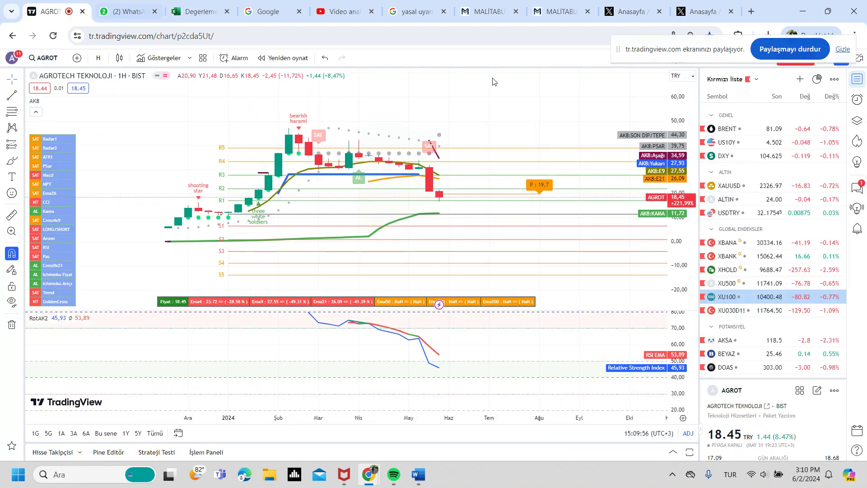
pyautogui.moveTo(626, 56)
pyautogui.mouseDown()
pyautogui.moveTo(568, 89)
pyautogui.moveTo(623, 57)
pyautogui.mouseUp()
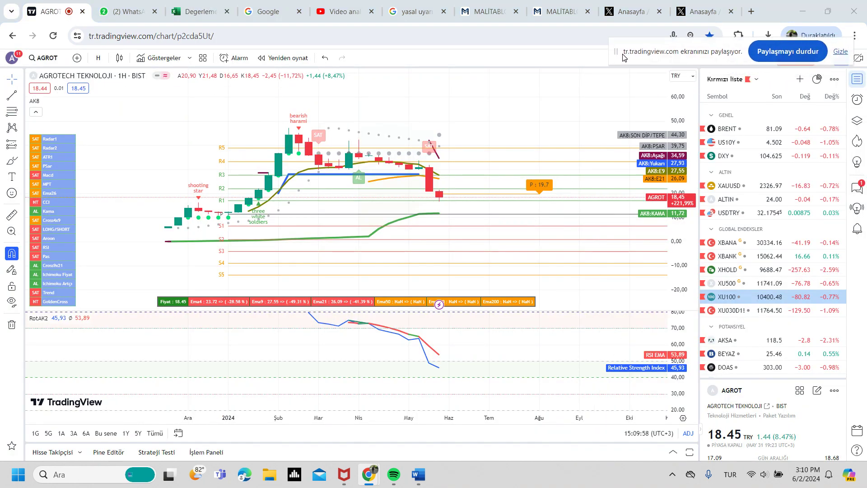
# Switch to the Degerleme_2023_Q4_KV workbook in Excel and hide the POTANSİYEL column G on the Yıllık-Hesap sheet.
pyautogui.click(203, 12)
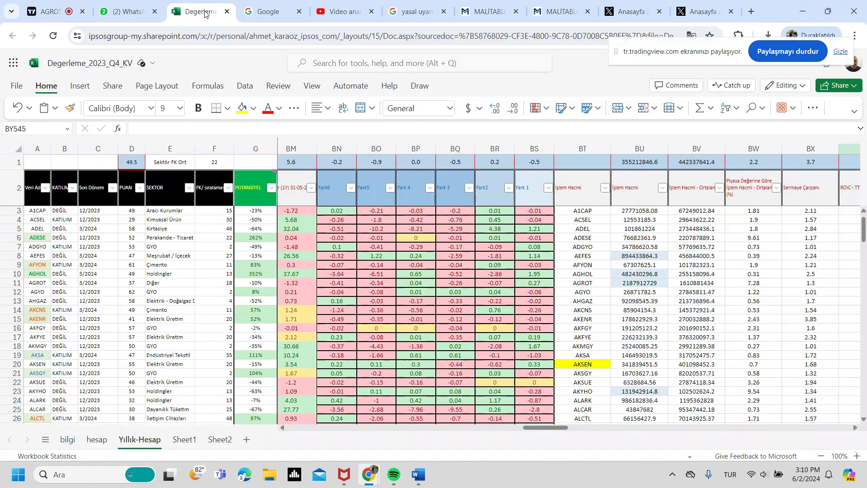
pyautogui.moveTo(548, 427); pyautogui.dragTo(312, 428)
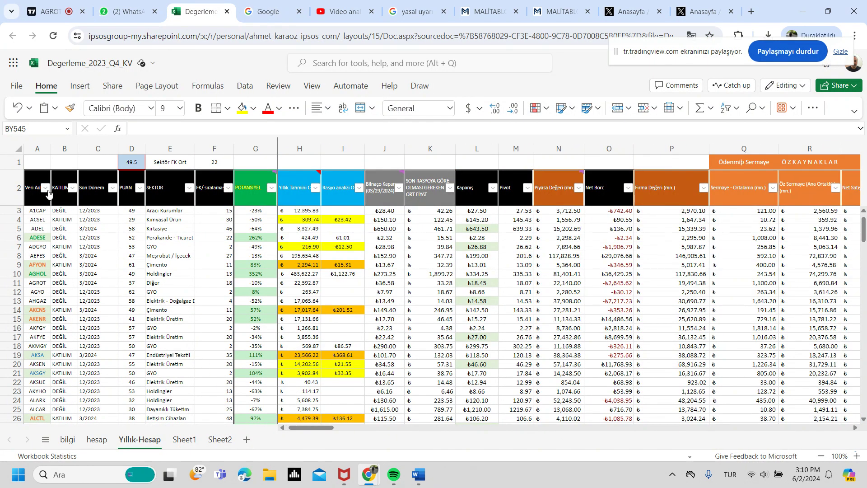
pyautogui.click(254, 144)
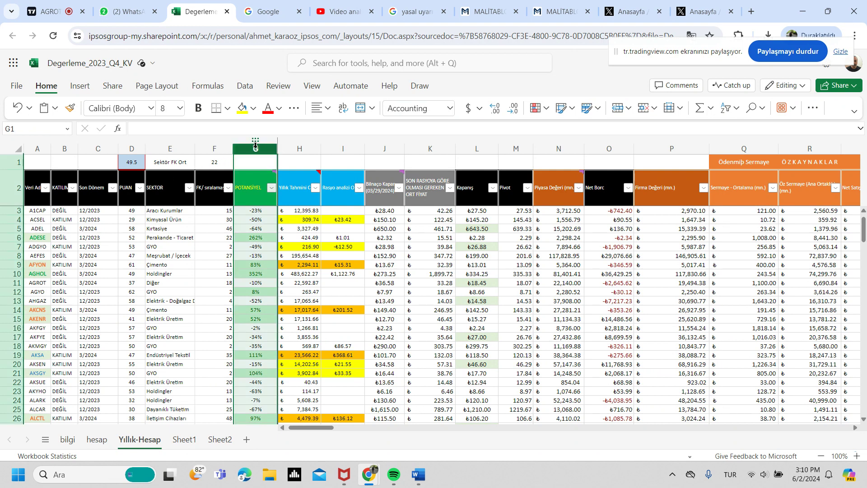
pyautogui.rightClick(255, 145)
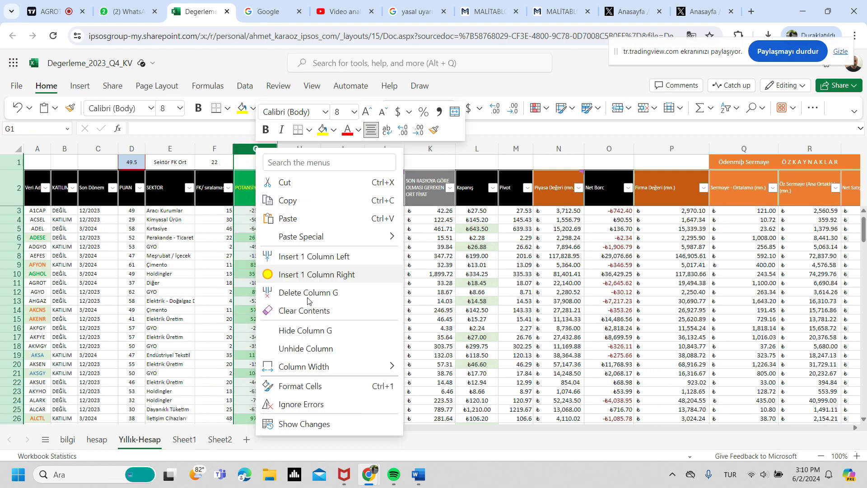
pyautogui.click(308, 332)
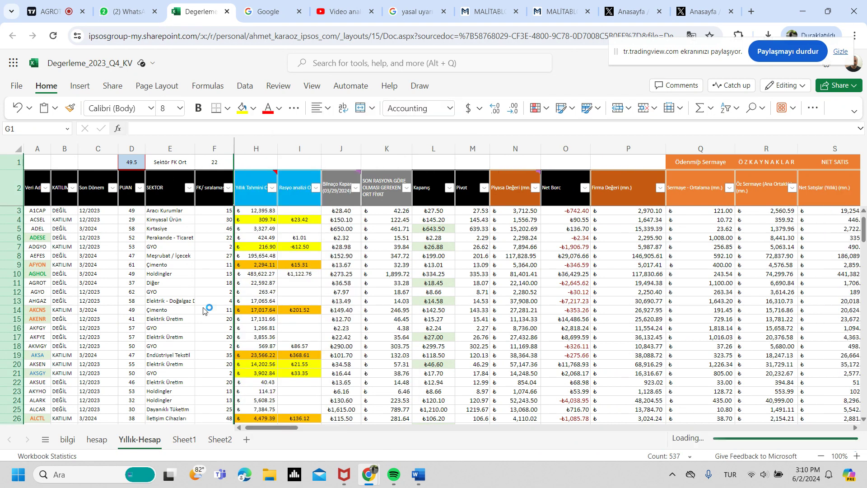
# Filter the Veri Adi column by green font color and limit the KATILIM column to KATILIM entries.
pyautogui.click(45, 187)
pyautogui.moveTo(97, 259)
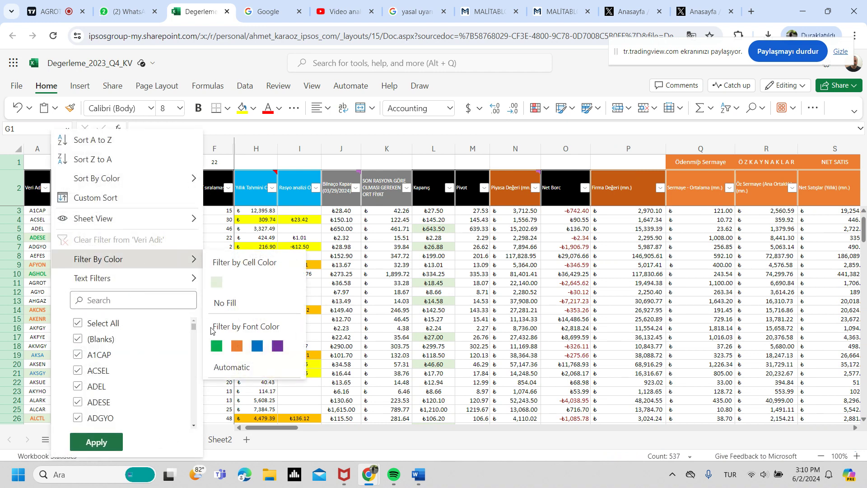
pyautogui.click(217, 346)
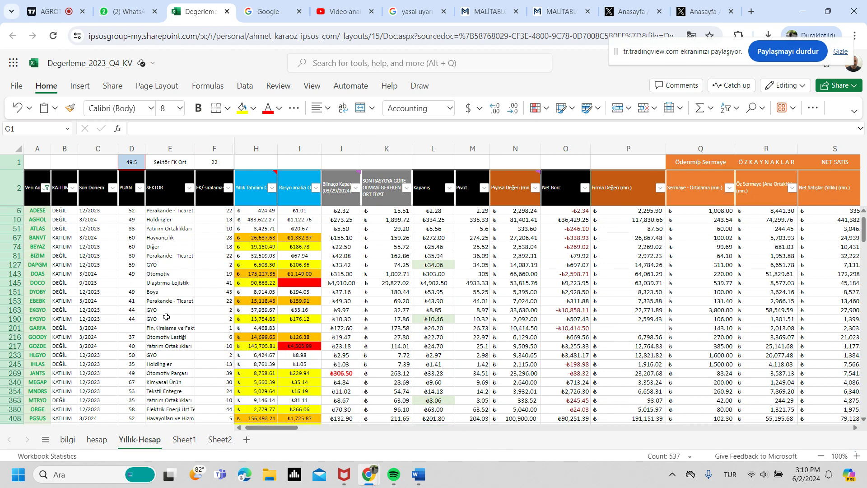
pyautogui.click(72, 188)
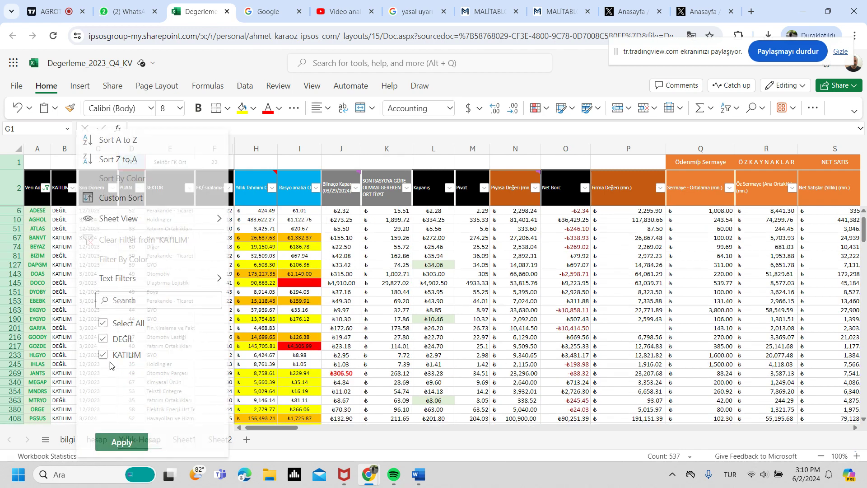
pyautogui.click(120, 339)
pyautogui.click(123, 443)
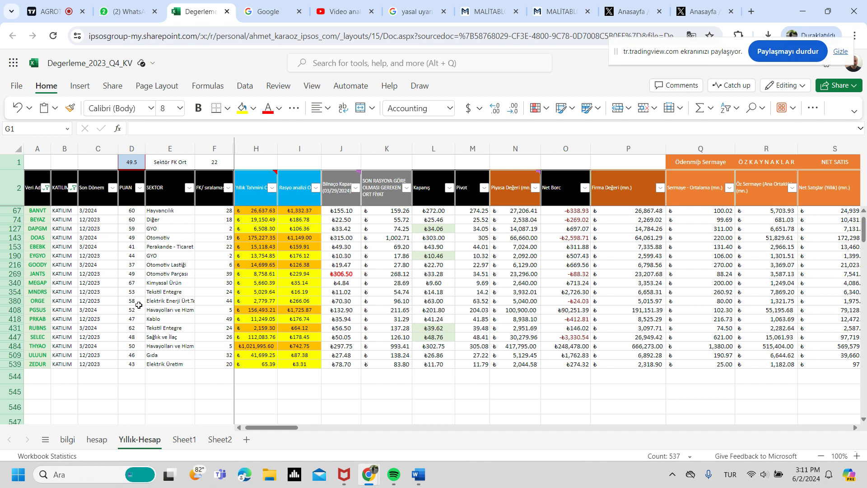
# Replace the Veri Adi filter with one for blue font color to view the blue KATILIM tickers.
pyautogui.click(46, 188)
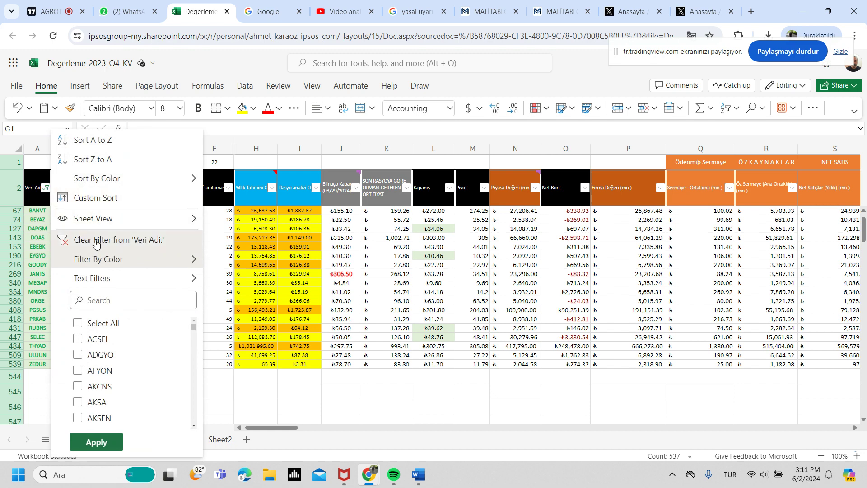
pyautogui.click(110, 240)
pyautogui.click(46, 188)
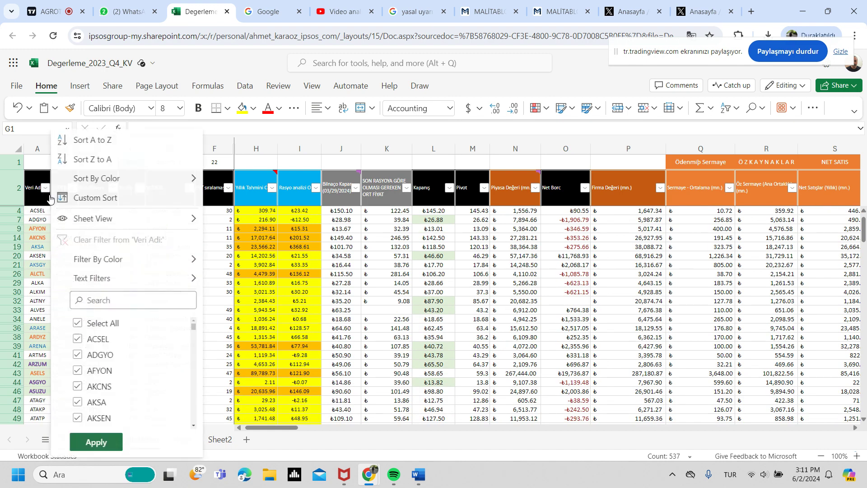
pyautogui.moveTo(95, 258)
pyautogui.click(236, 346)
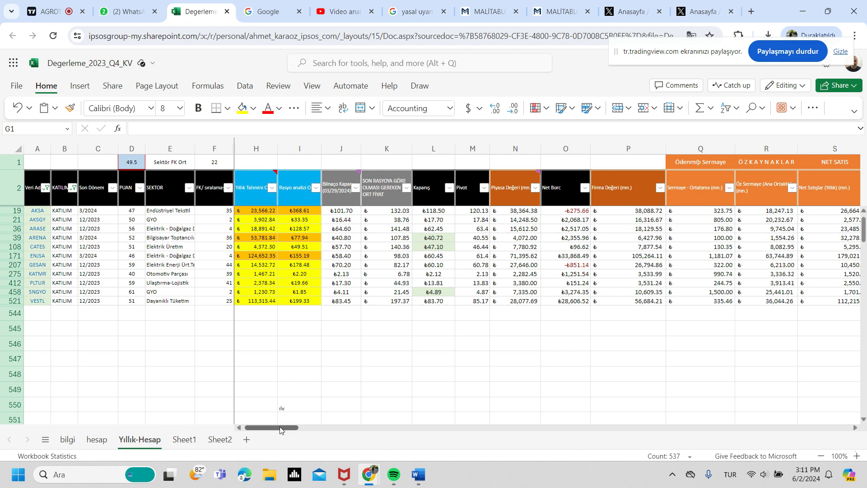
# Replace the Veri Adi filter with one for orange font color and look through the orange KATILIM tickers.
pyautogui.click(45, 188)
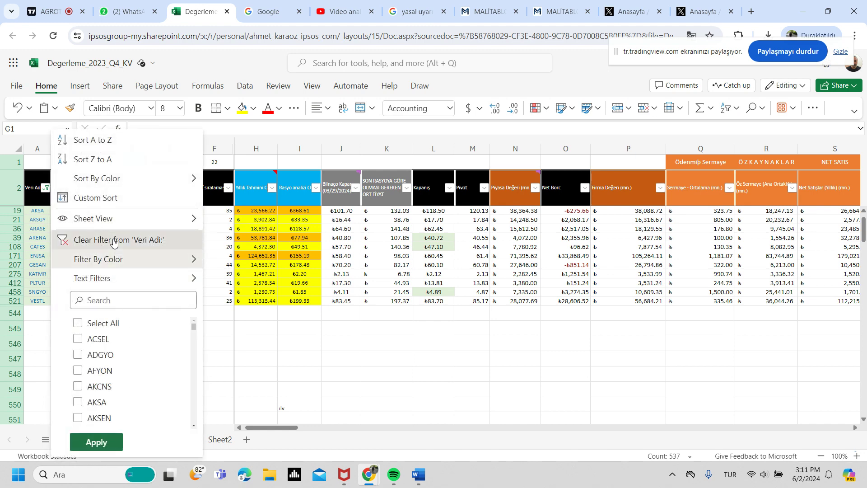
pyautogui.click(108, 240)
pyautogui.click(45, 188)
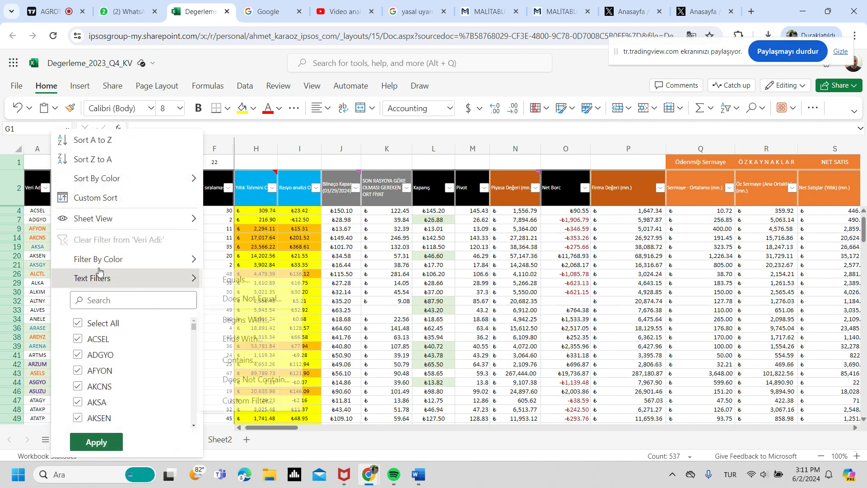
pyautogui.click(216, 346)
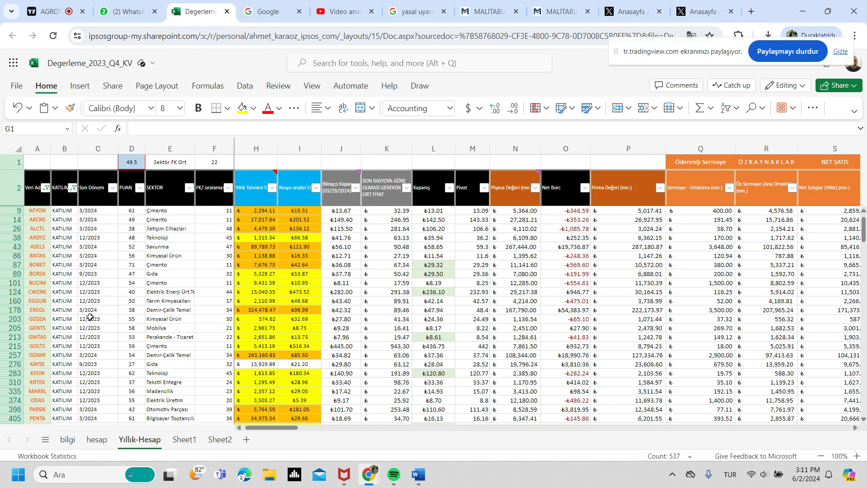
pyautogui.scroll(-2, 91, 317)
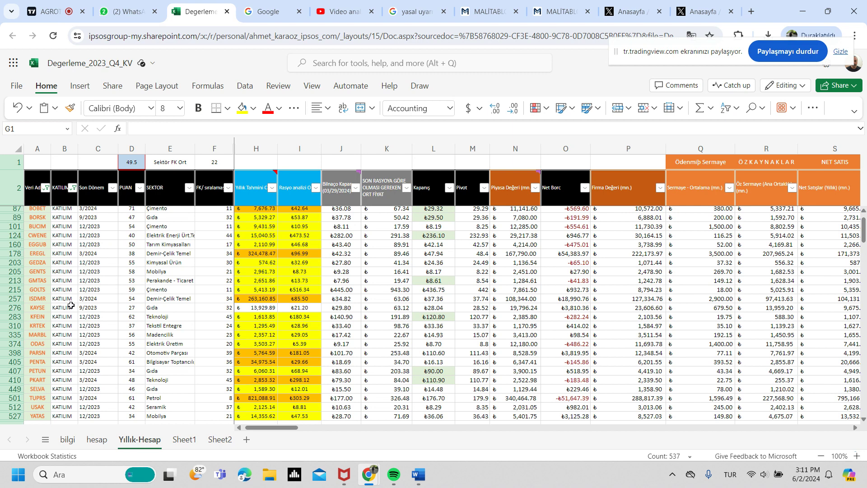
pyautogui.scroll(-2, 72, 306)
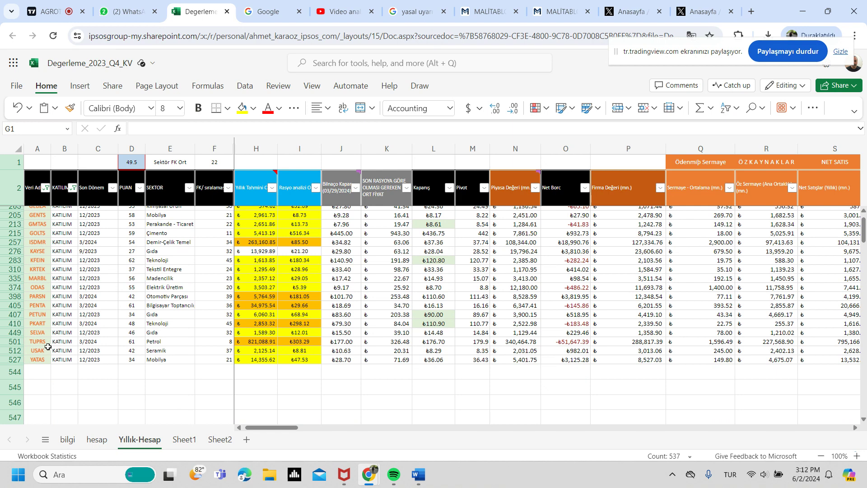
pyautogui.scroll(4, 94, 376)
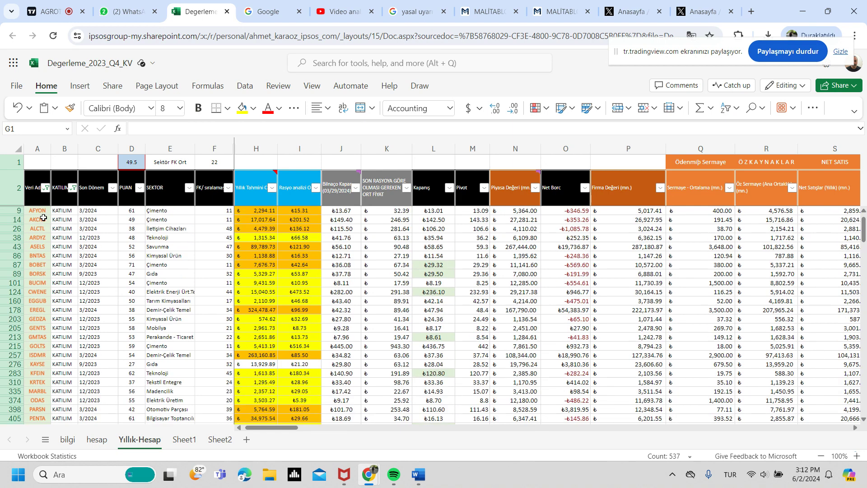
# Clear the orange filter from the Veri Adi column and filter it by green font color again.
pyautogui.click(47, 192)
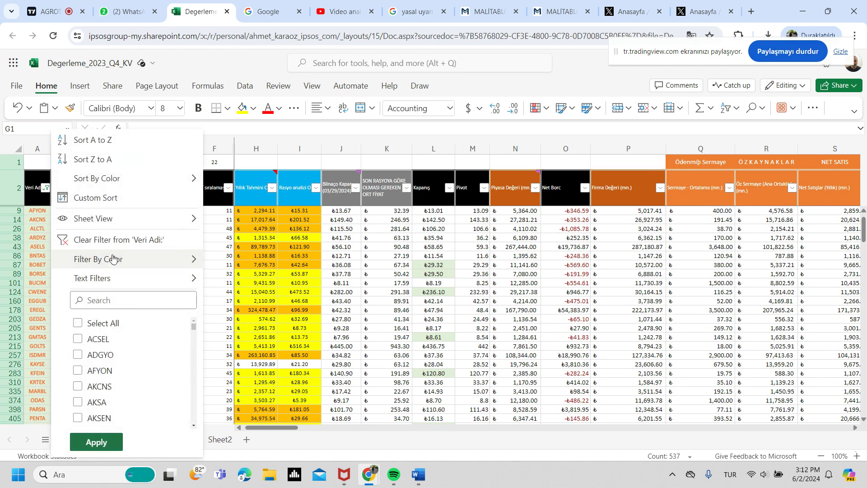
pyautogui.click(111, 236)
pyautogui.click(46, 190)
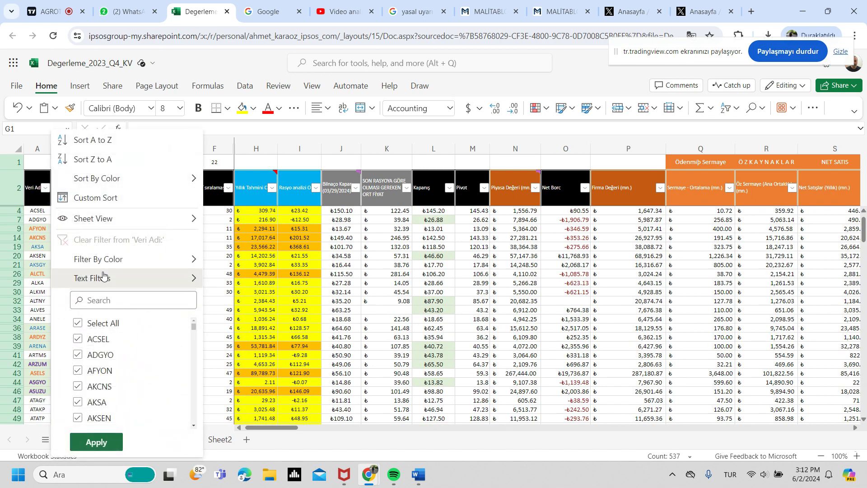
pyautogui.moveTo(100, 259)
pyautogui.click(284, 348)
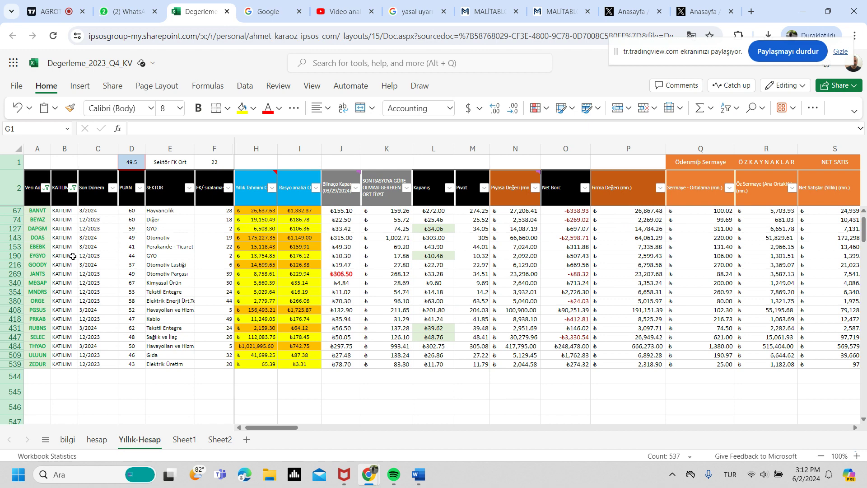
# Copy the ticker GOODY from cell A216 and switch to the TradingView chart.
pyautogui.click(33, 274)
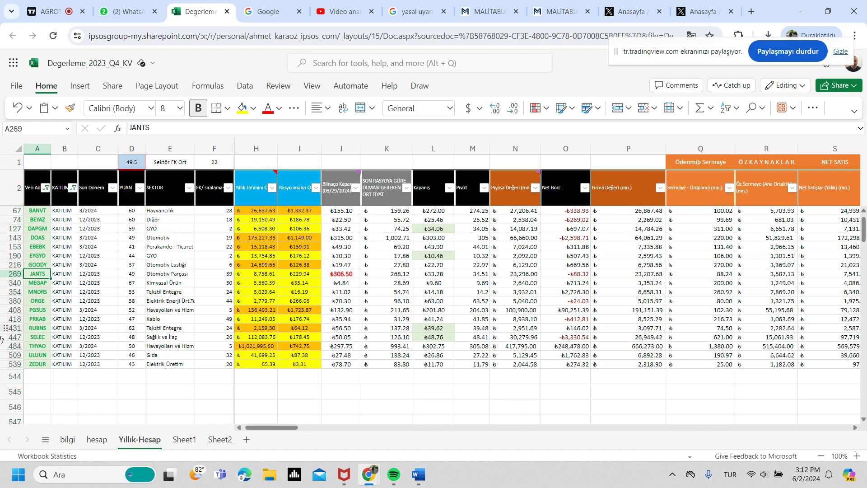
pyautogui.click(38, 266)
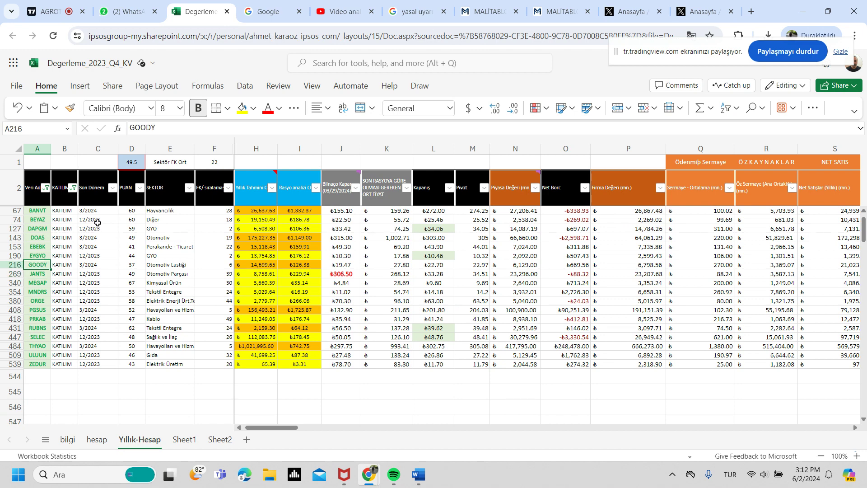
pyautogui.doubleClick(138, 128)
pyautogui.hotkey('ctrl', 'c')
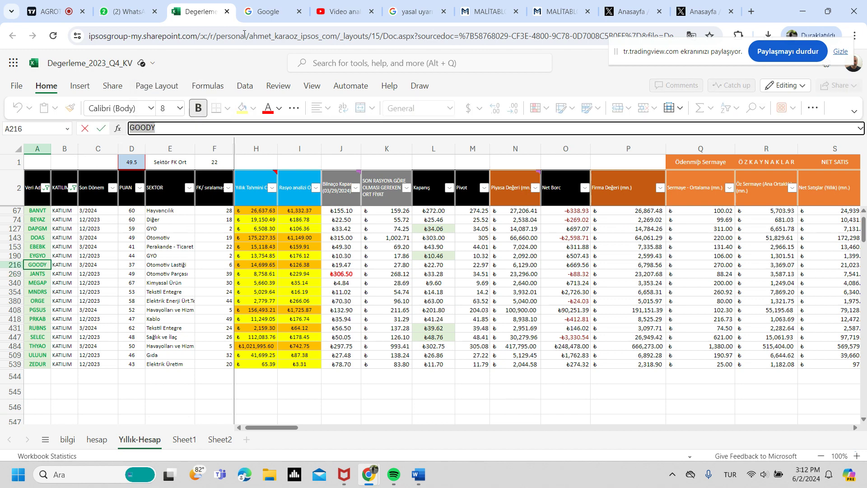
pyautogui.click(48, 11)
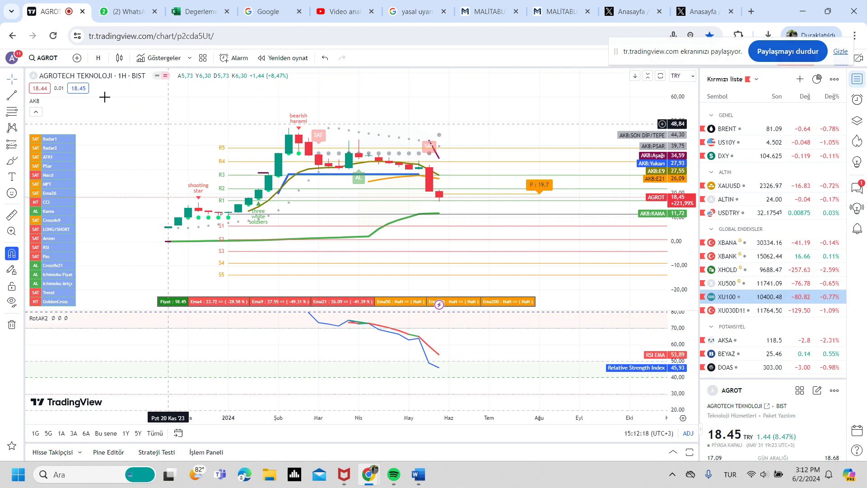
# Load the copied GOODY ticker into the chart and examine its weekly price action and indicators.
pyautogui.click(53, 61)
pyautogui.hotkey('ctrl', 'v')
pyautogui.click(298, 189)
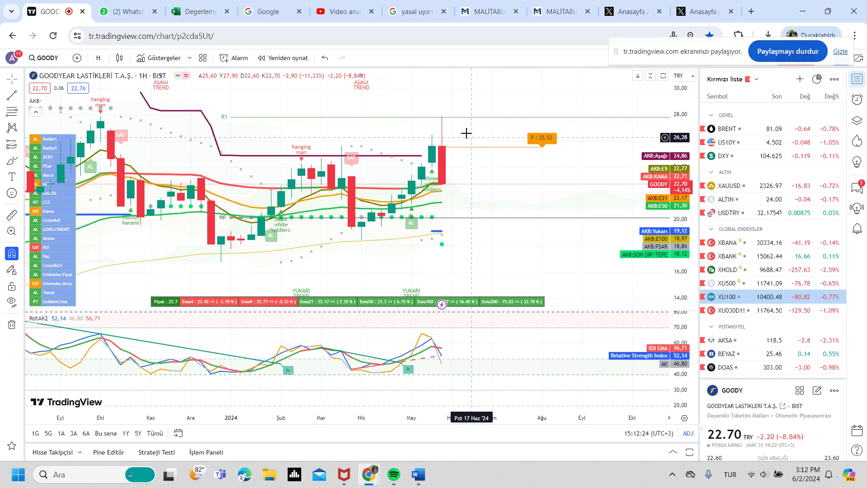
pyautogui.scroll(-2, 578, 194)
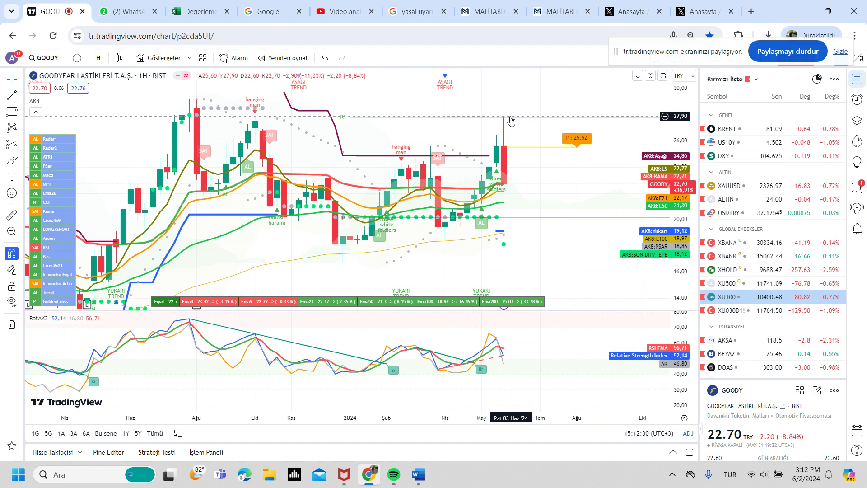
pyautogui.scroll(-2, 513, 226)
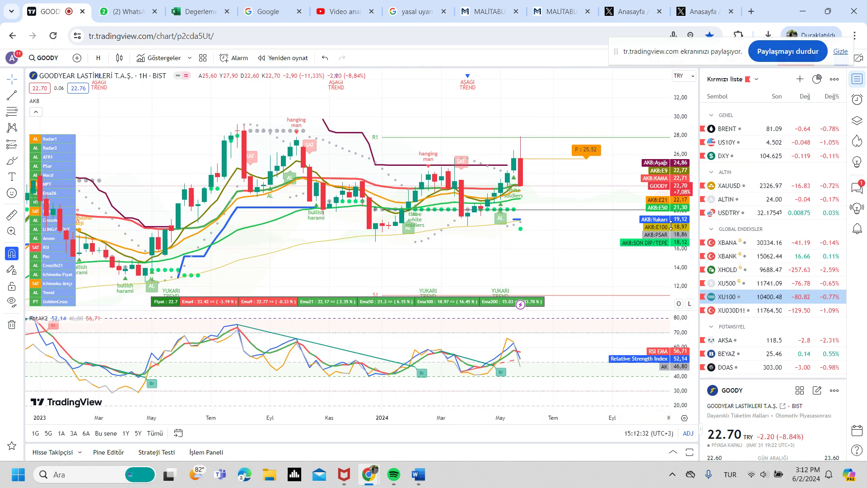
# Set the GOODY chart to the 1 ay interval and examine its long-term price trend.
pyautogui.click(98, 57)
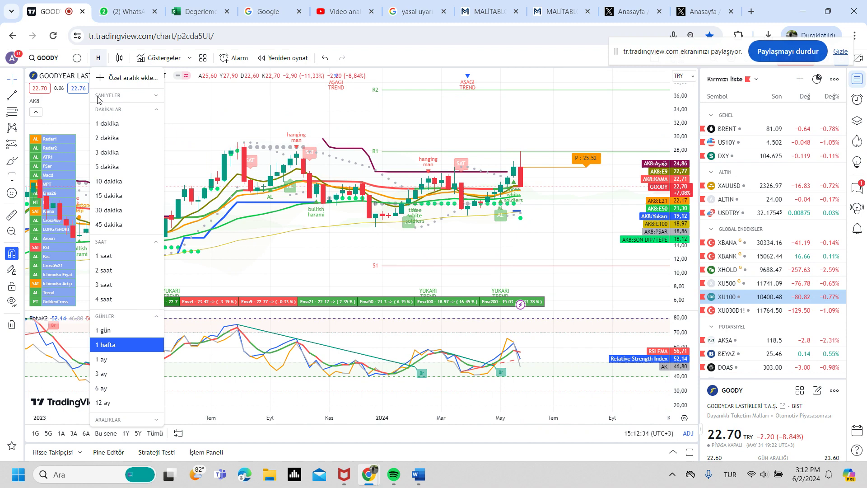
pyautogui.click(106, 359)
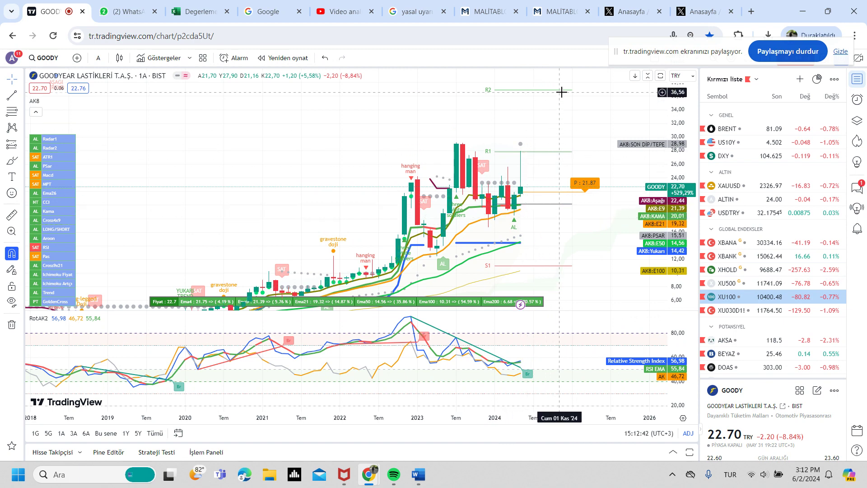
pyautogui.scroll(-2, 437, 241)
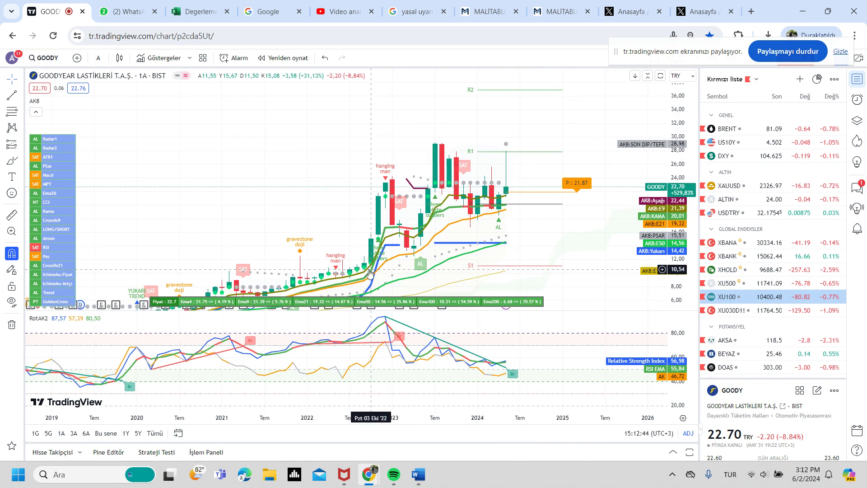
pyautogui.scroll(-1, 371, 277)
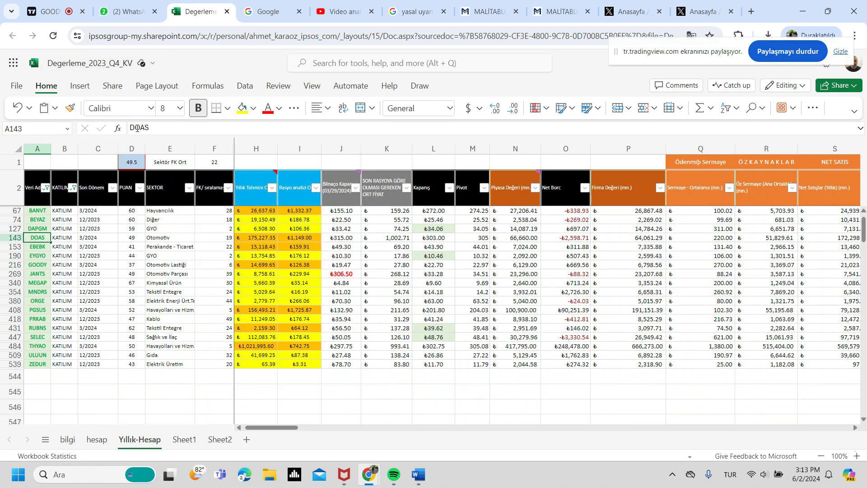
# Switch back to TradingView, open the DOAS chart from the watchlist and delete the Fibonacci drawing at its latest candles.
pyautogui.click(47, 15)
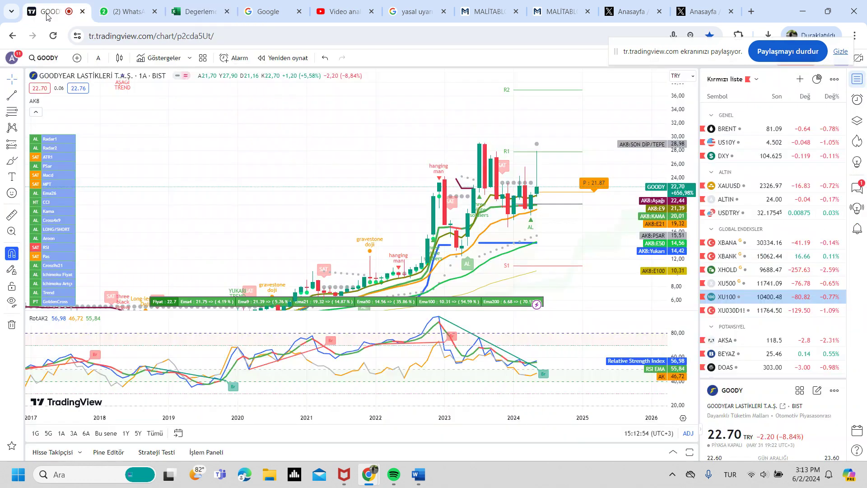
pyautogui.click(727, 367)
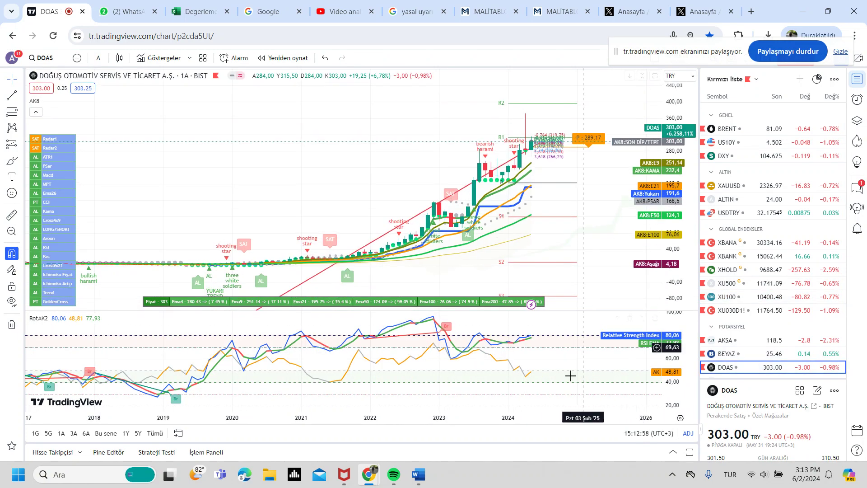
pyautogui.click(532, 143)
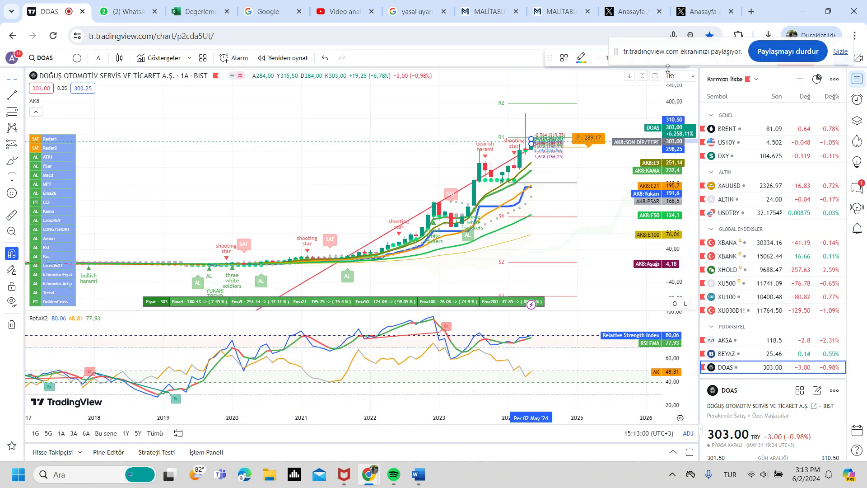
pyautogui.moveTo(551, 60); pyautogui.dragTo(436, 41)
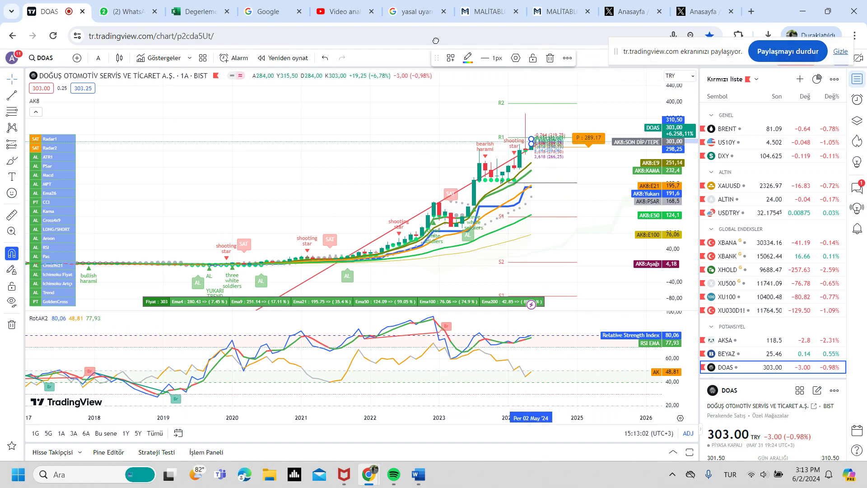
pyautogui.click(551, 58)
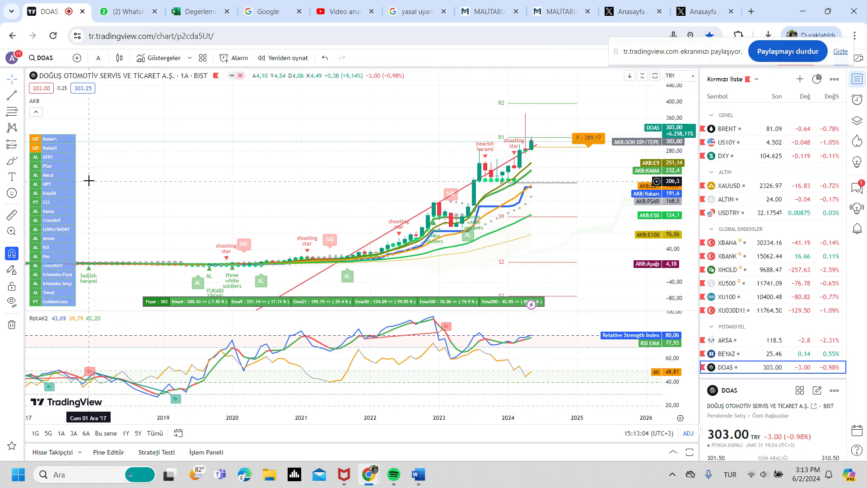
# Set the DOAS chart to the 1 hafta interval and examine the recent price action against its trend line.
pyautogui.scroll(1, 88, 181)
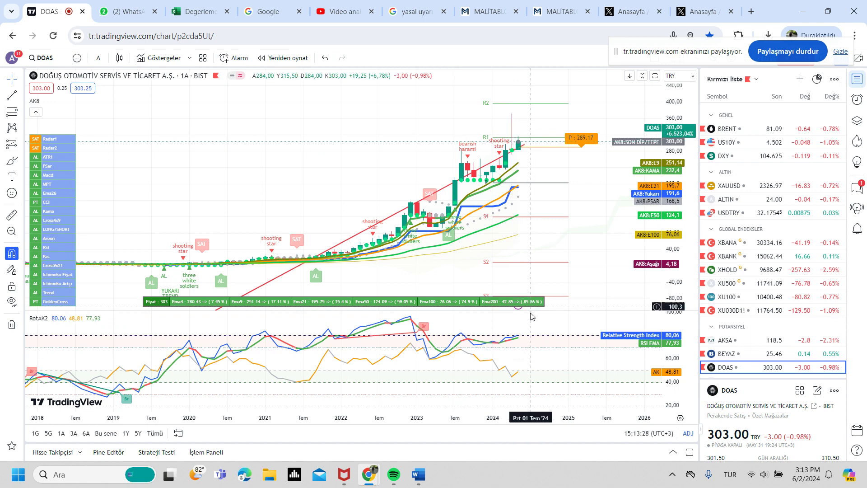
pyautogui.click(98, 58)
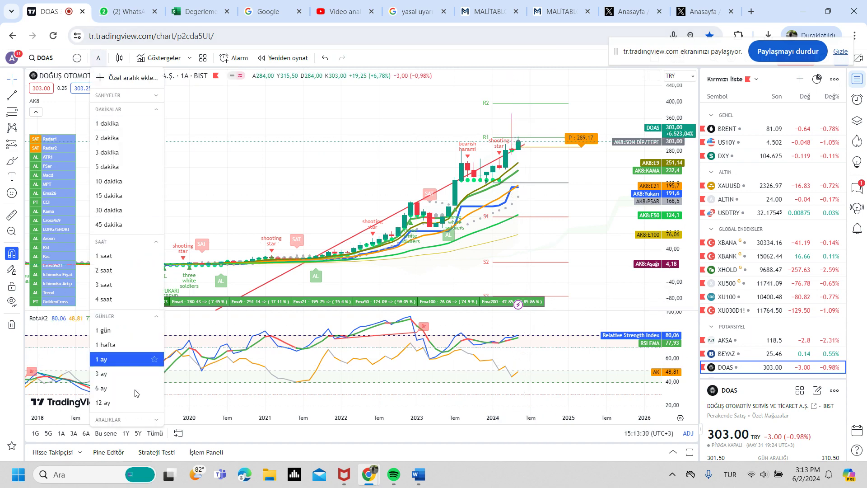
pyautogui.click(105, 345)
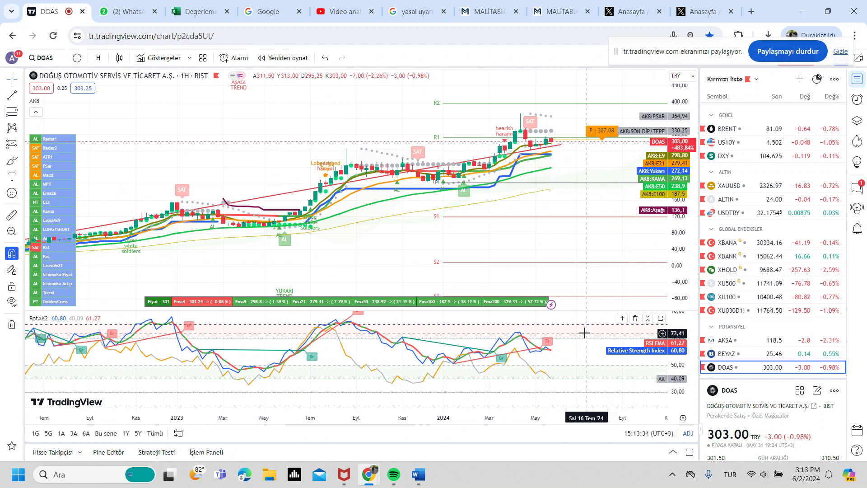
pyautogui.scroll(-2, 585, 333)
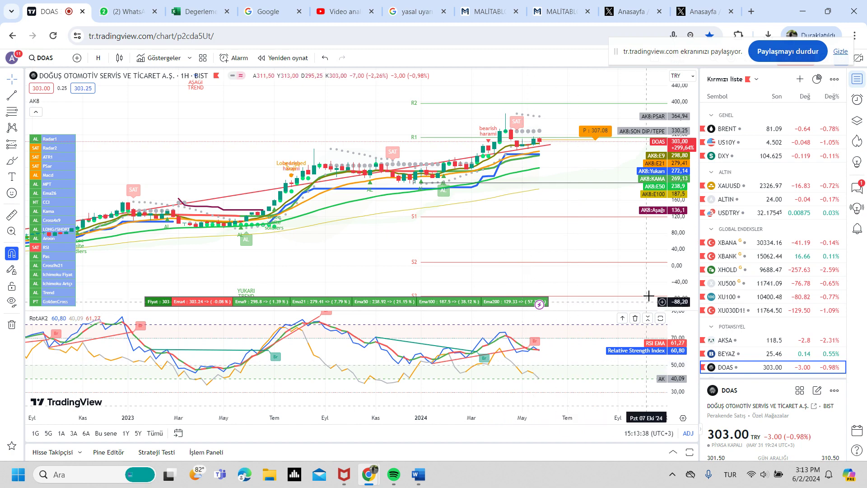
pyautogui.scroll(3, 649, 296)
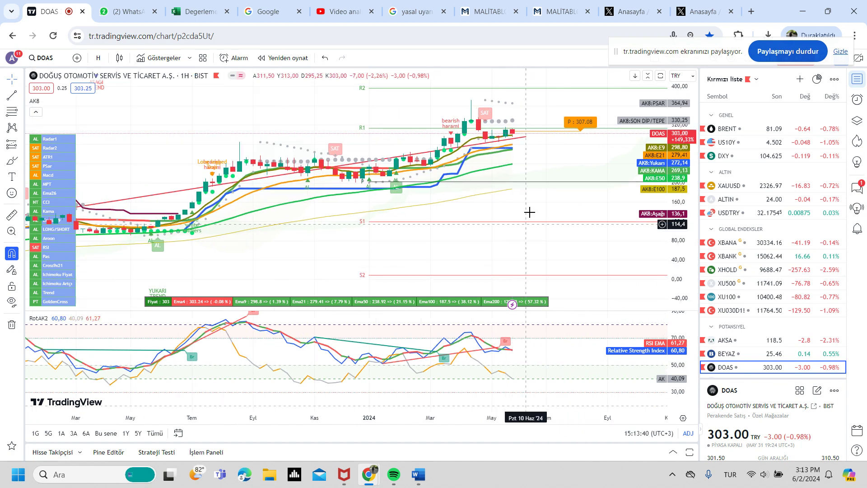